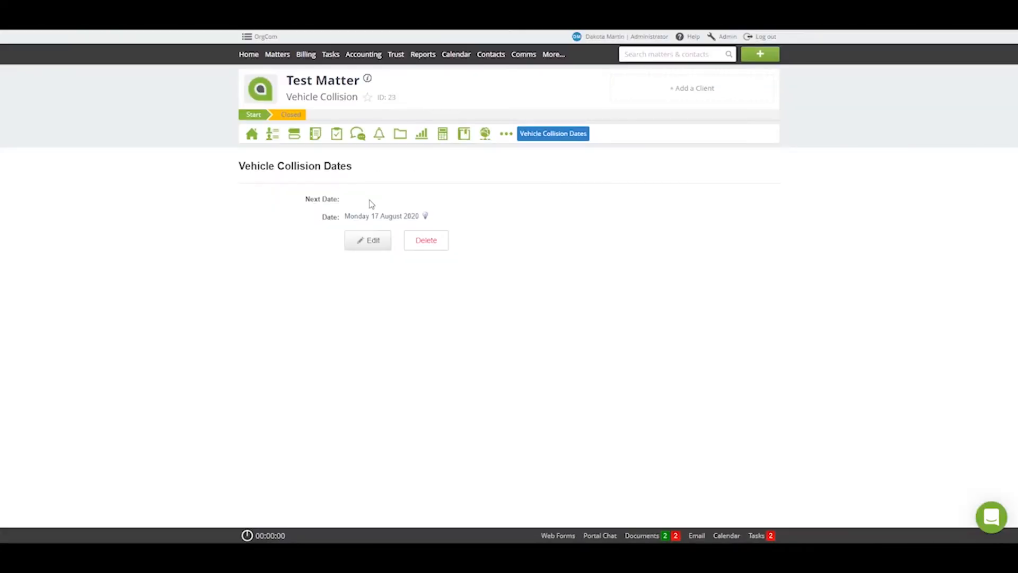
Set the next_date field's description to the merge field [[action_id]], save it, and check Next Date on the test matter's Vehicle Collision Dates
click(373, 242)
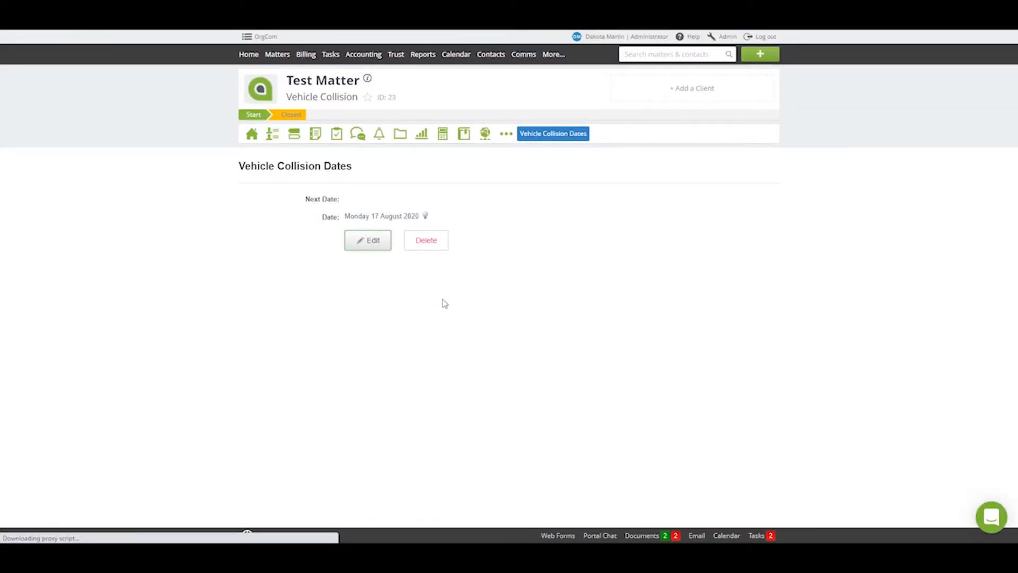
drag(336, 200, 347, 202)
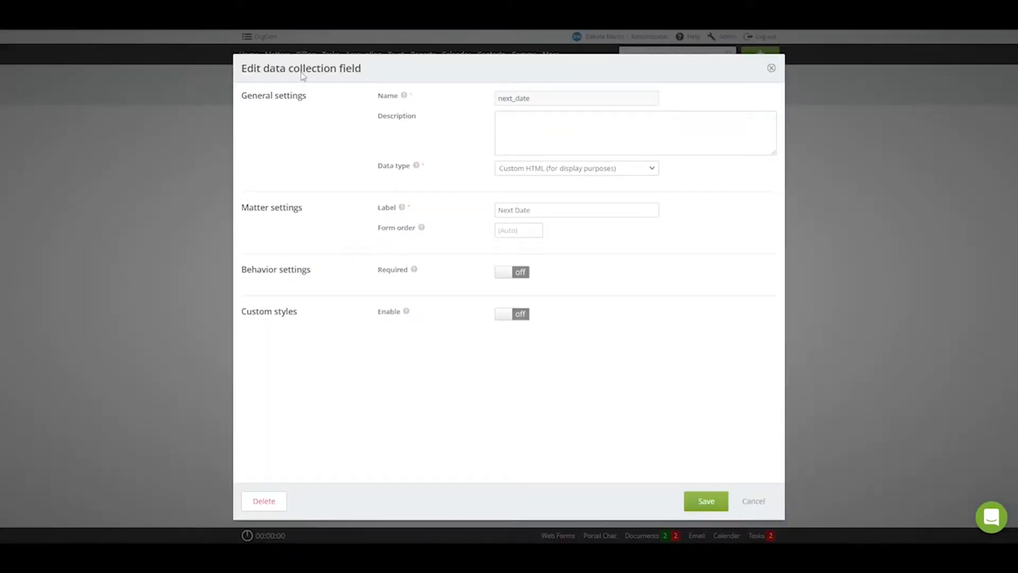
drag(383, 115, 429, 123)
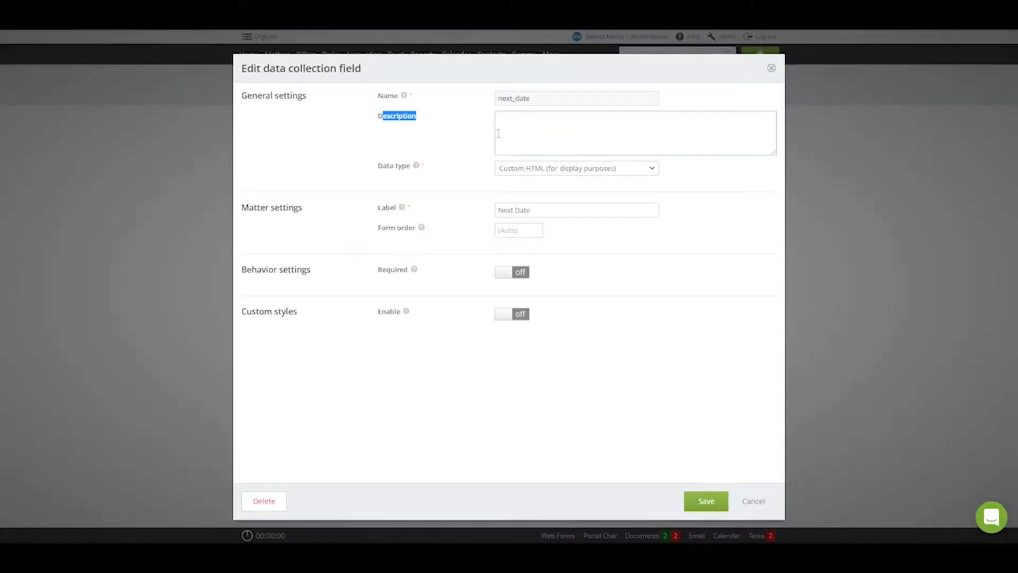
click(535, 124)
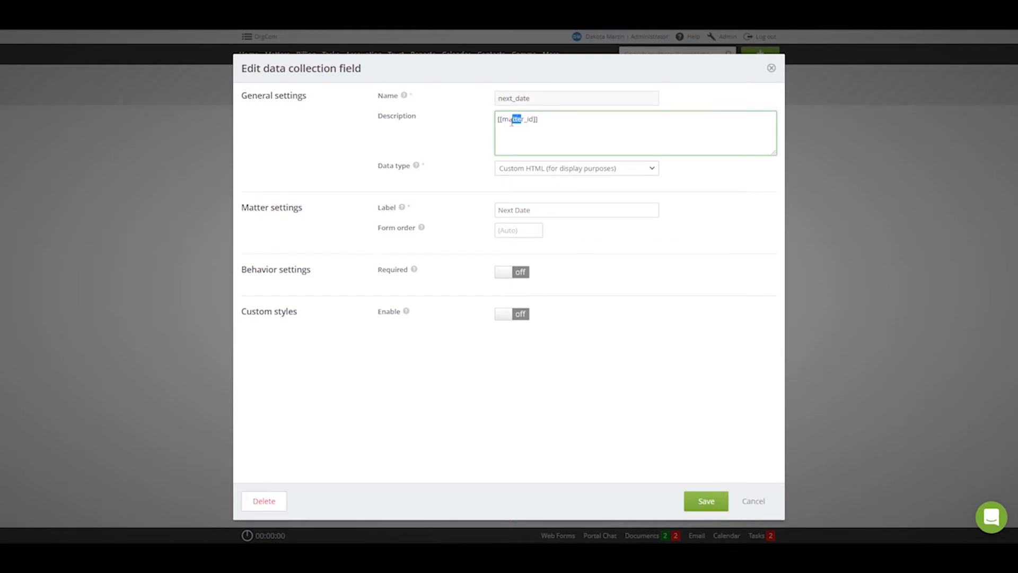
key(BackSpace)
text(action)
click(714, 508)
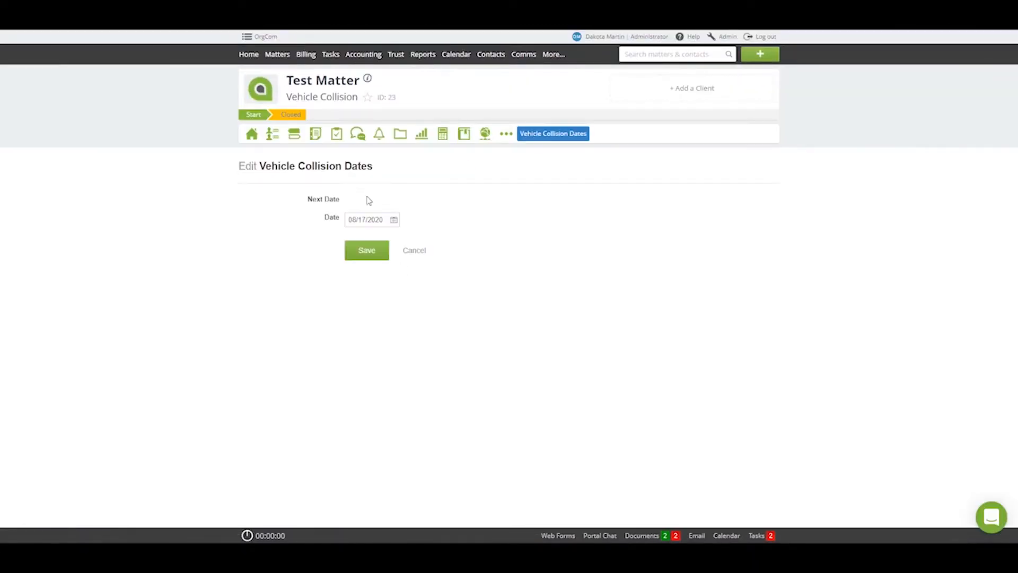
click(552, 135)
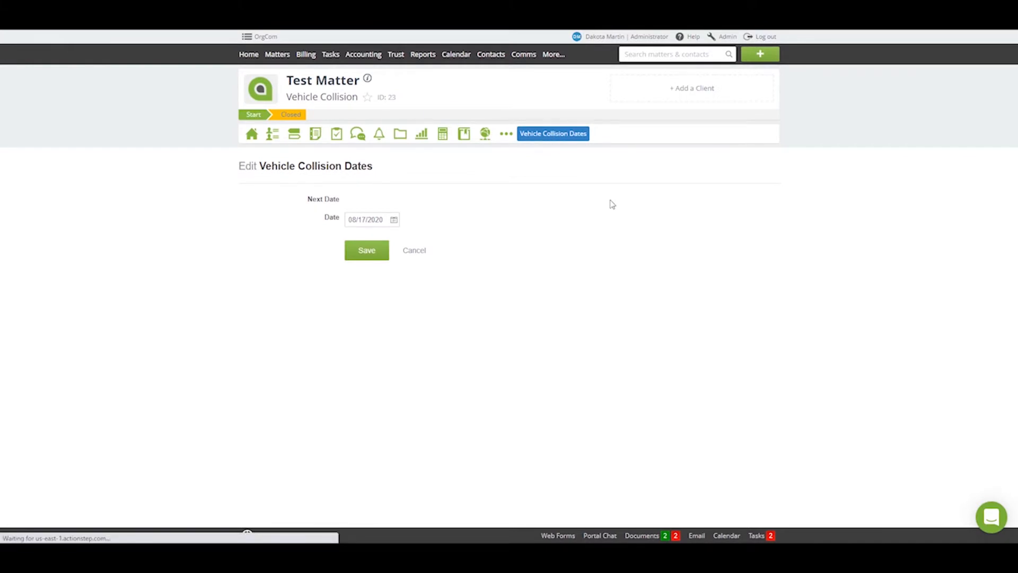
double_click(349, 198)
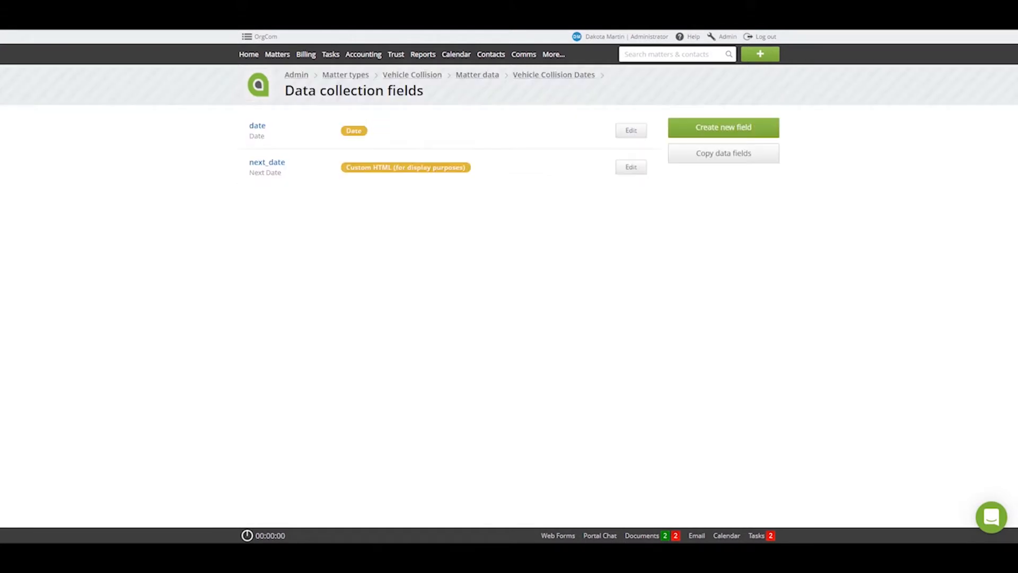
Open the next_date data collection field for editing and copy the web address of the Virginia DMV Crash Investigation page
click(631, 168)
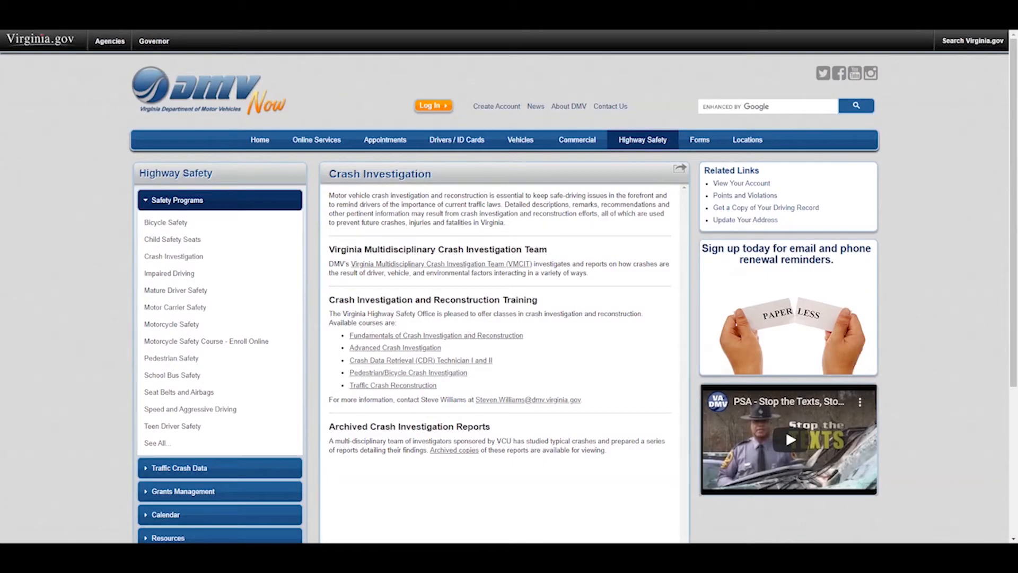
right_click(139, 23)
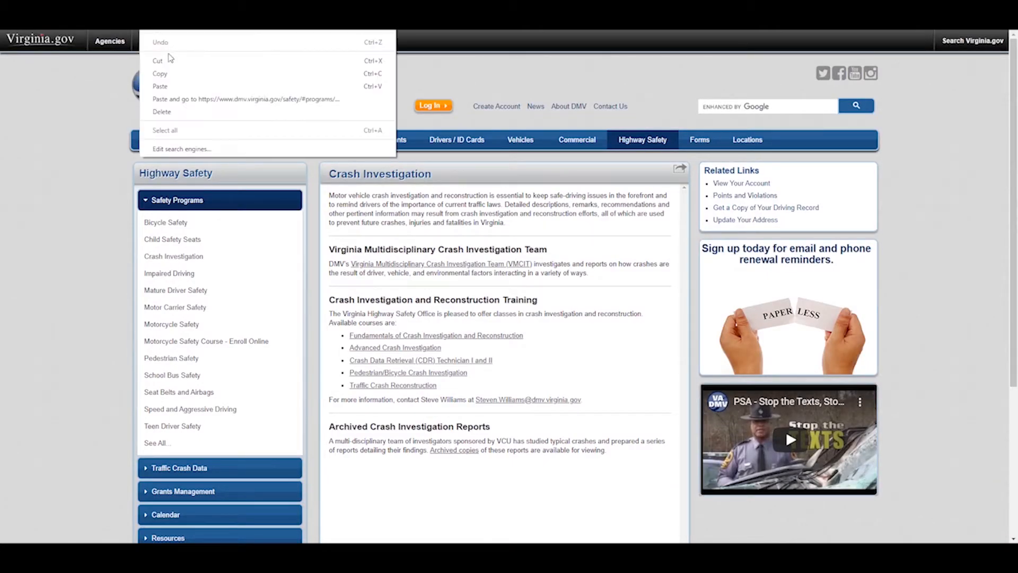
click(160, 73)
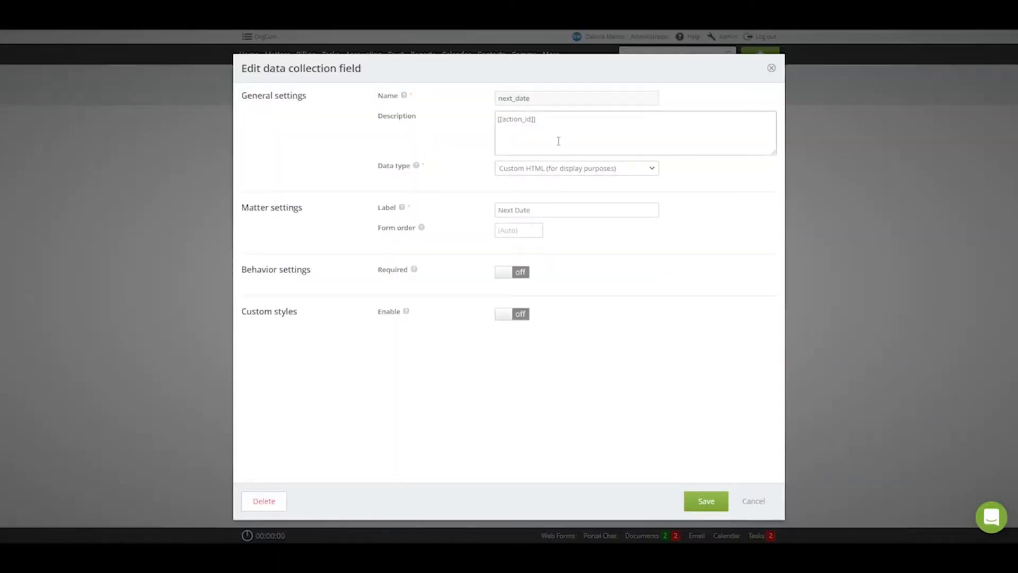
click(558, 141)
key(ctrl+a)
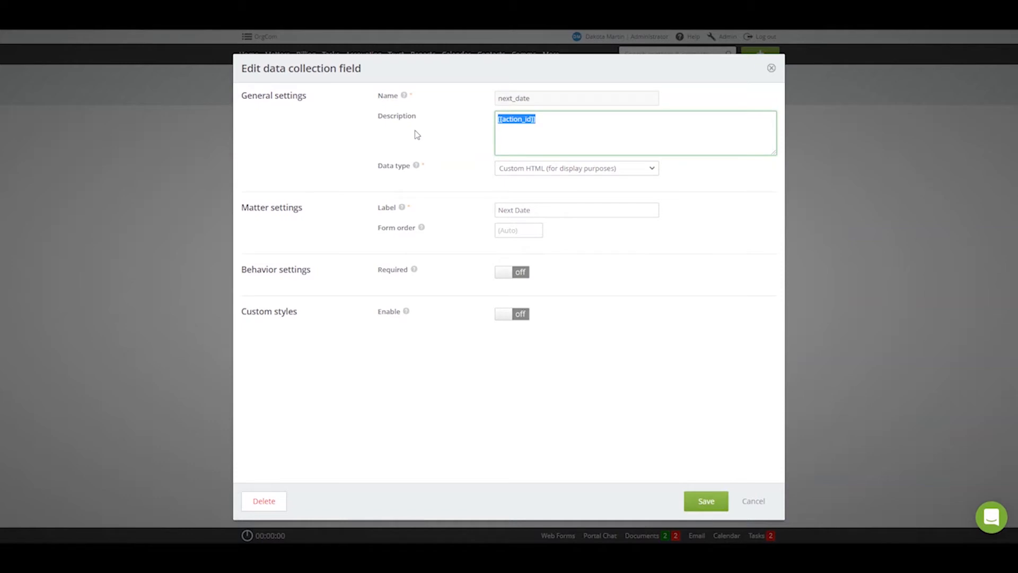
key(BackSpace)
text(<a href = ")
key(ctrl+v)
text(" > C)
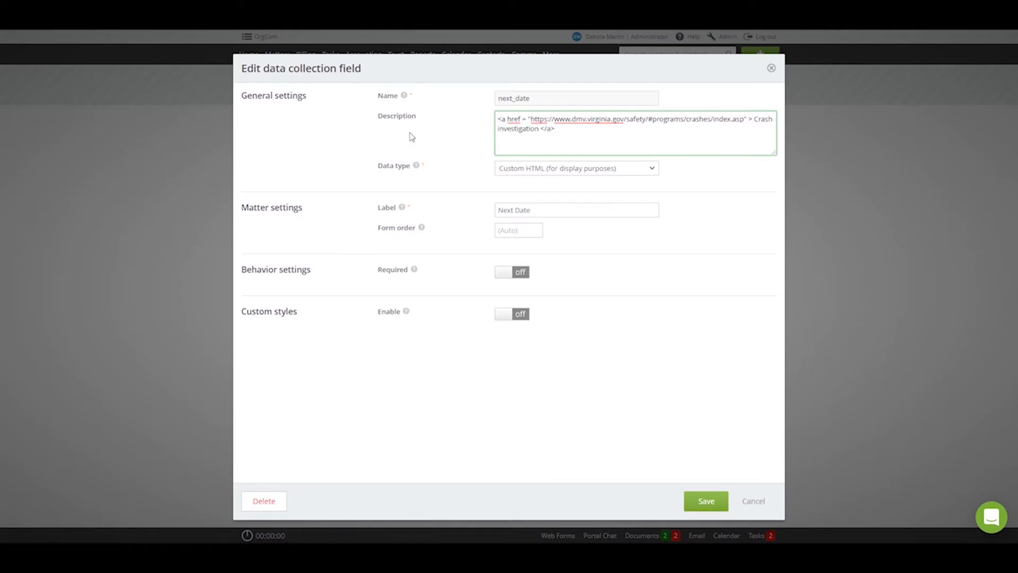
click(708, 501)
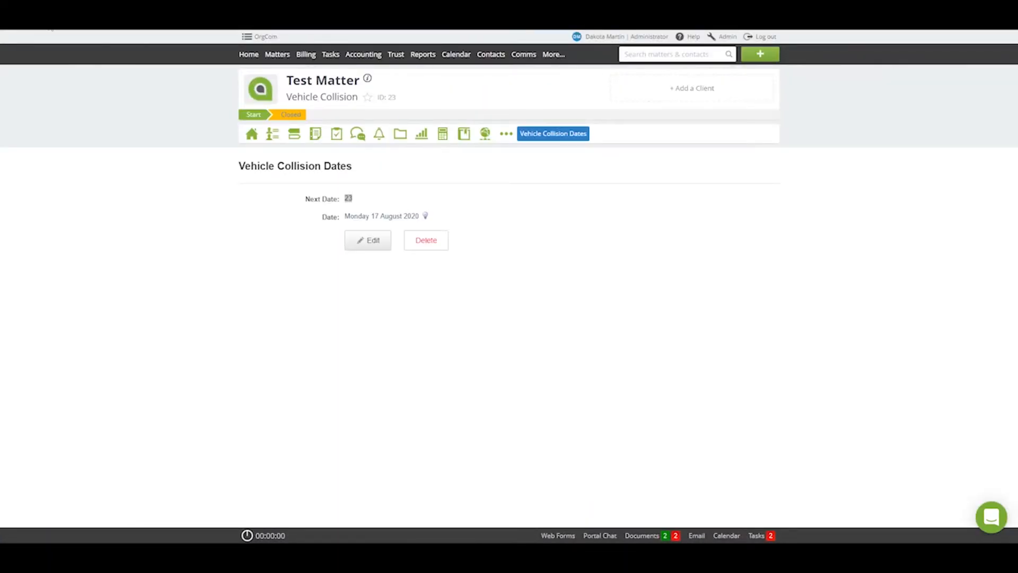
Test the Crash investigation link on the test matter and review the next_date field's HTML description without changing it
click(48, 23)
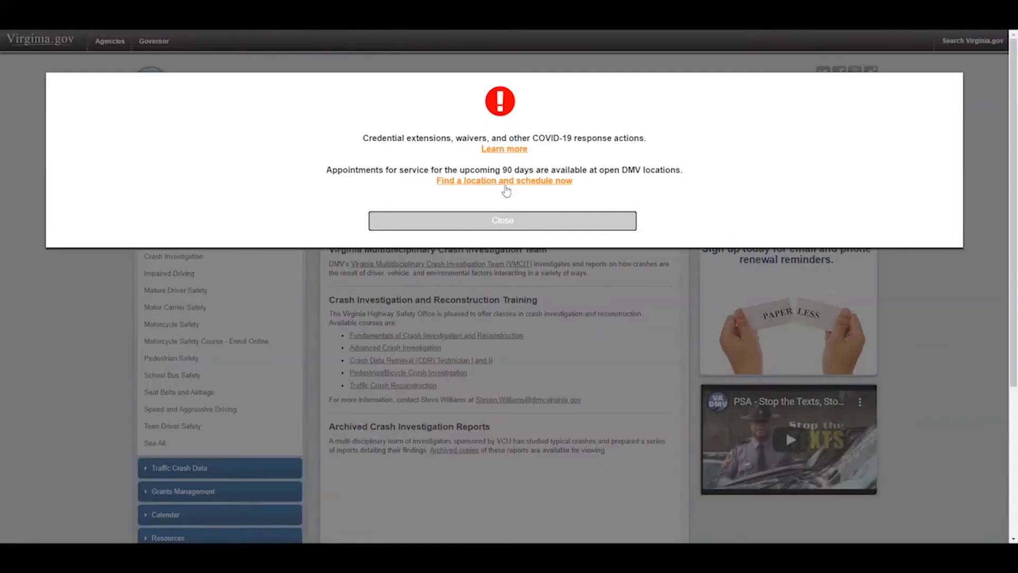
click(489, 225)
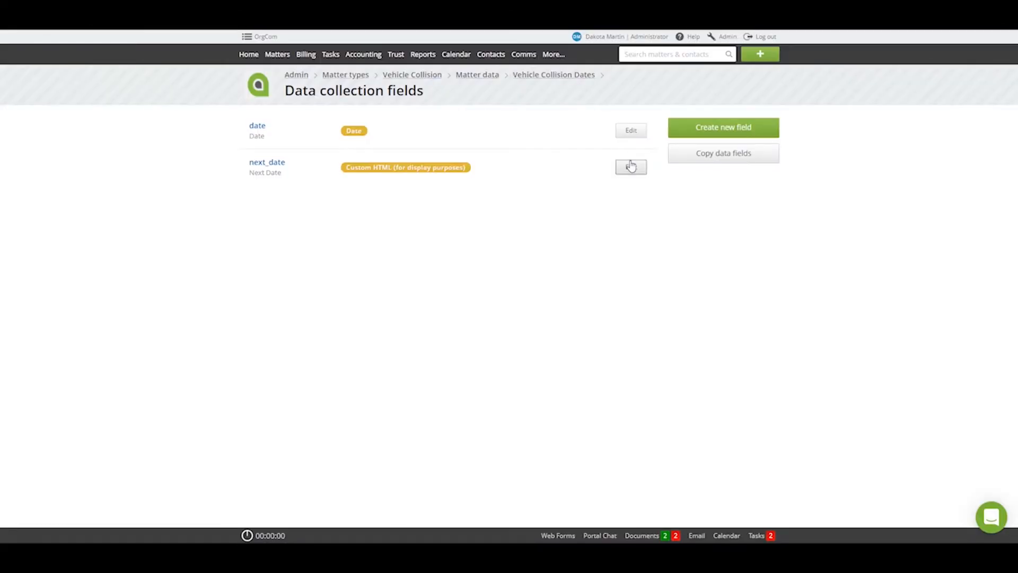
click(632, 167)
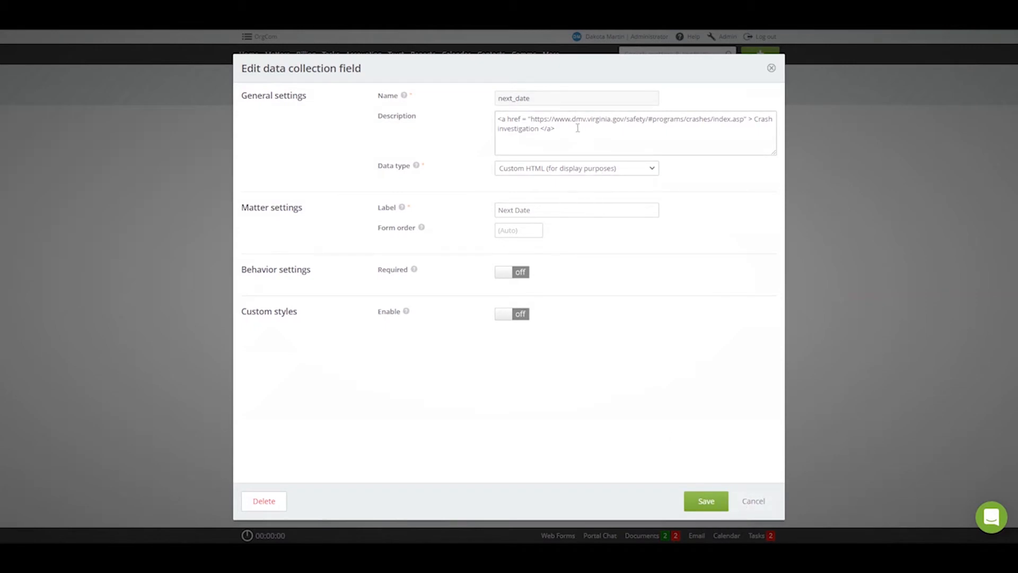
triple_click(578, 127)
click(757, 500)
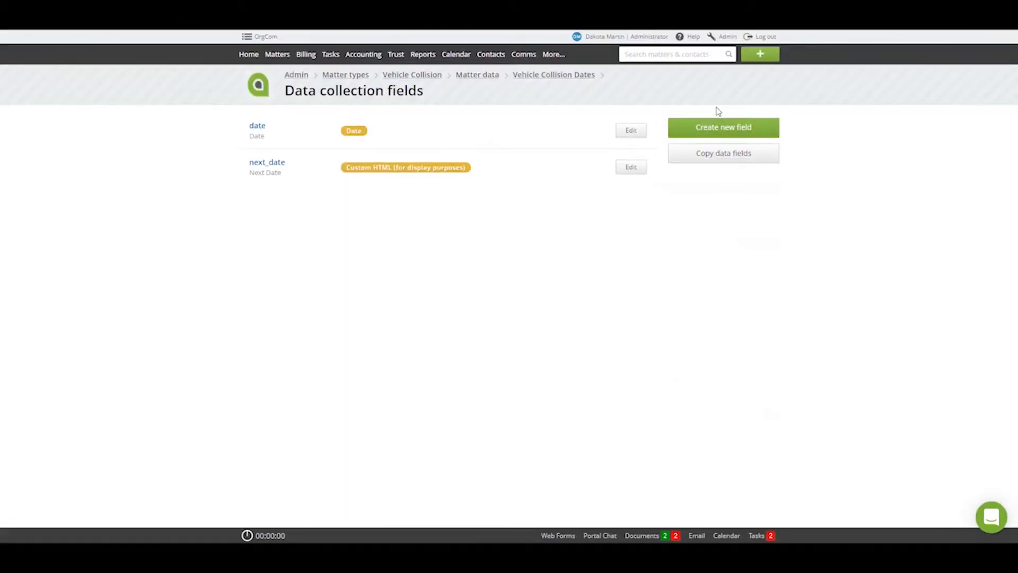
Start a new calculated merge field in the document assembly settings and name it next_date
click(727, 35)
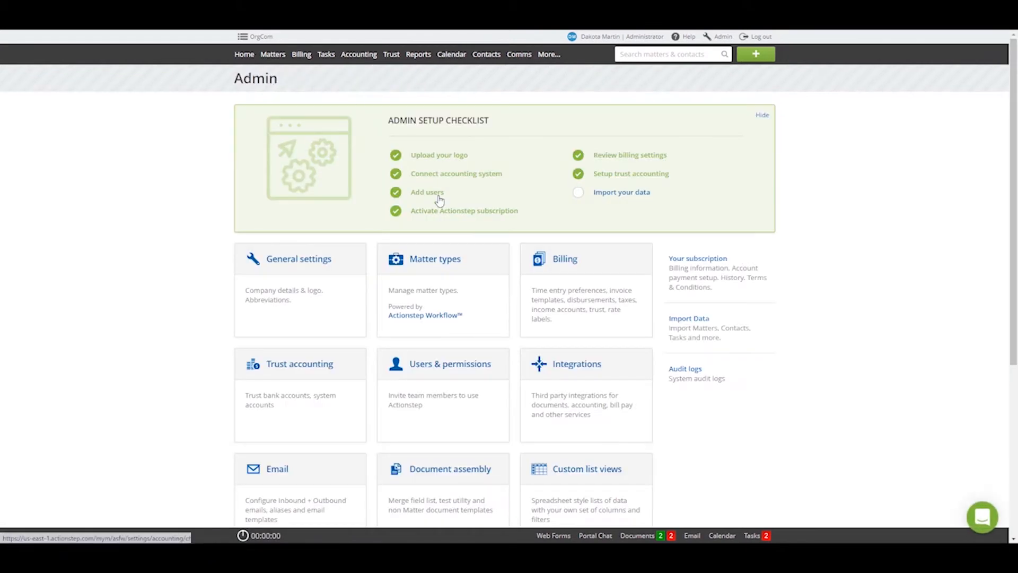
click(455, 480)
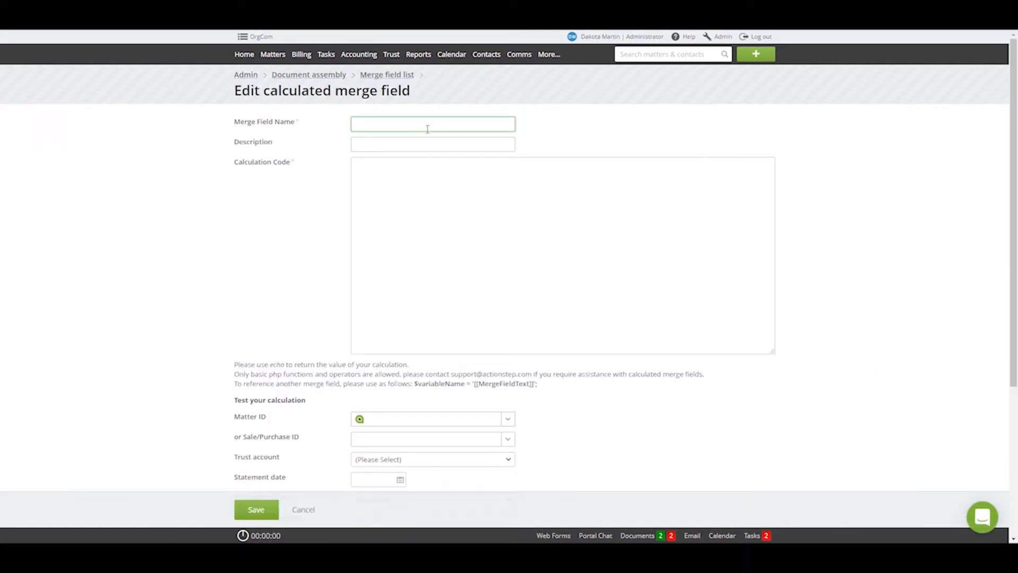
text(next_date)
click(513, 251)
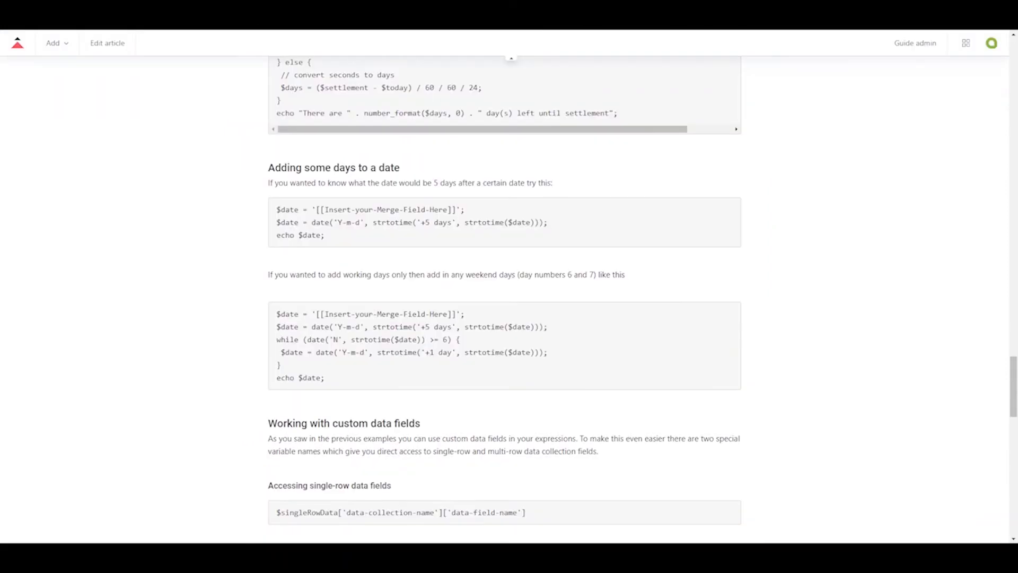
Copy the sample code for adding 5 days to a date from the Calculated Merge Fields help article into the calculation code
scroll(539, 215, up, 20)
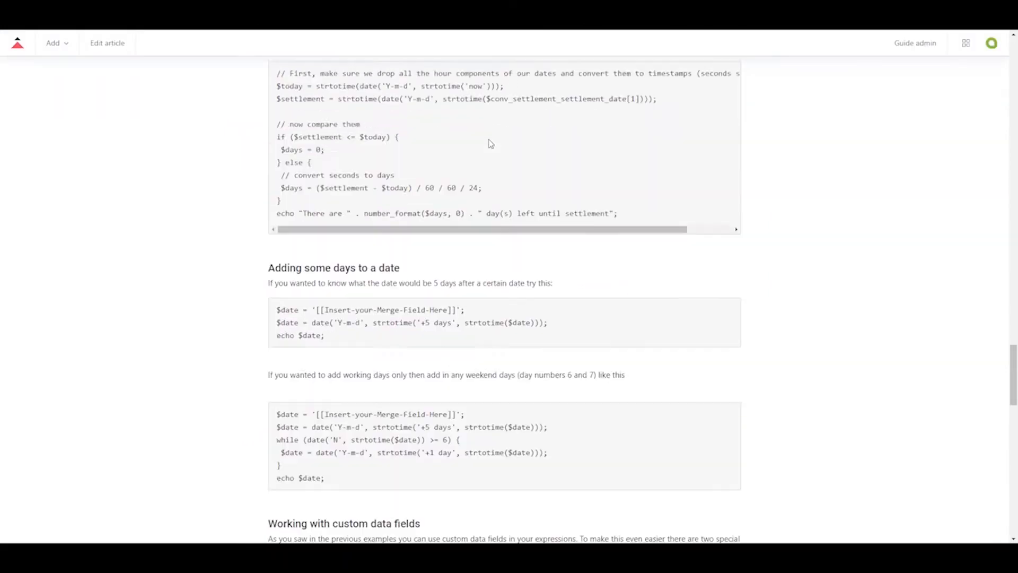
scroll(558, 221, up, 15)
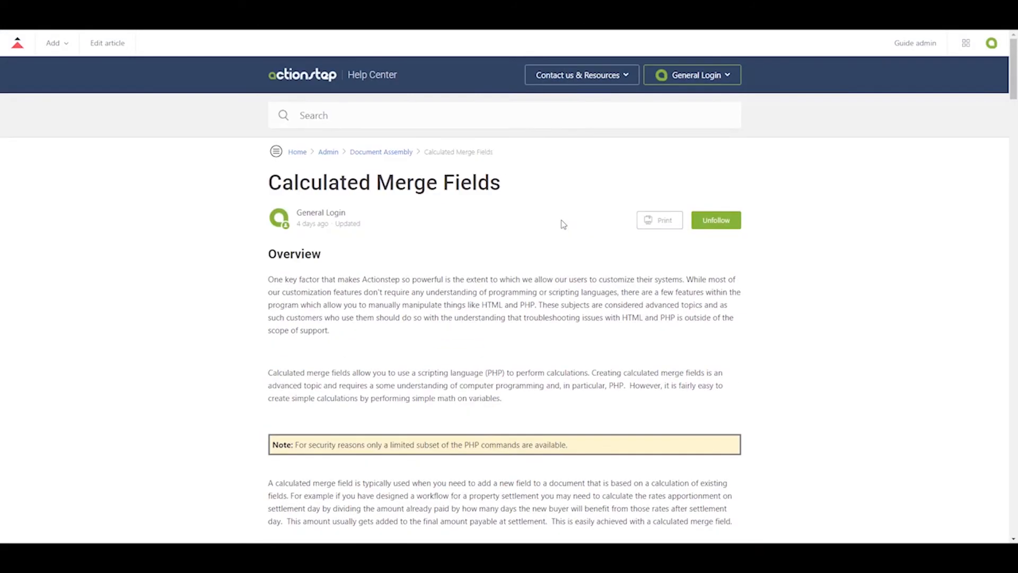
scroll(500, 338, down, 1)
scroll(499, 338, down, 20)
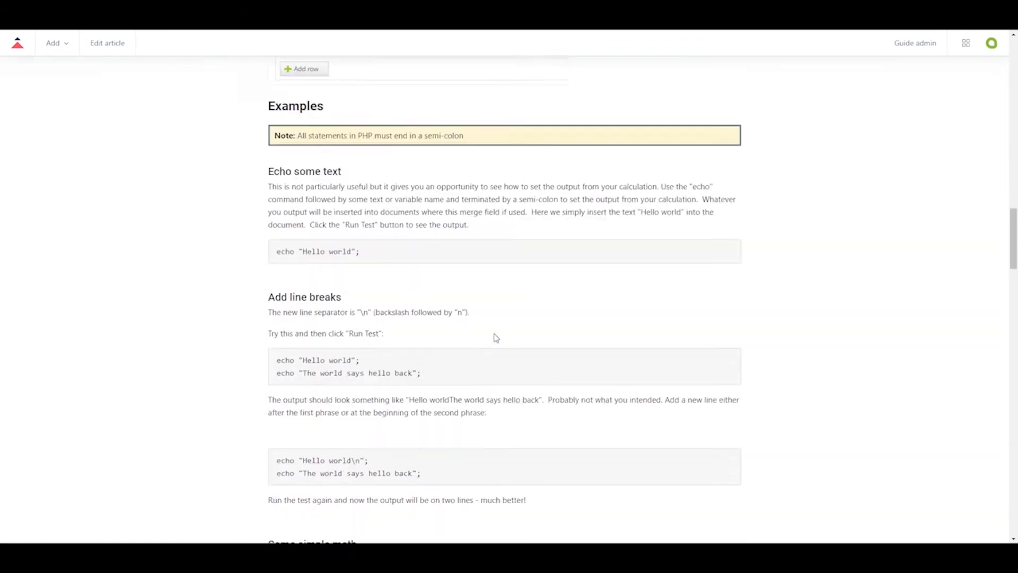
scroll(496, 338, down, 10)
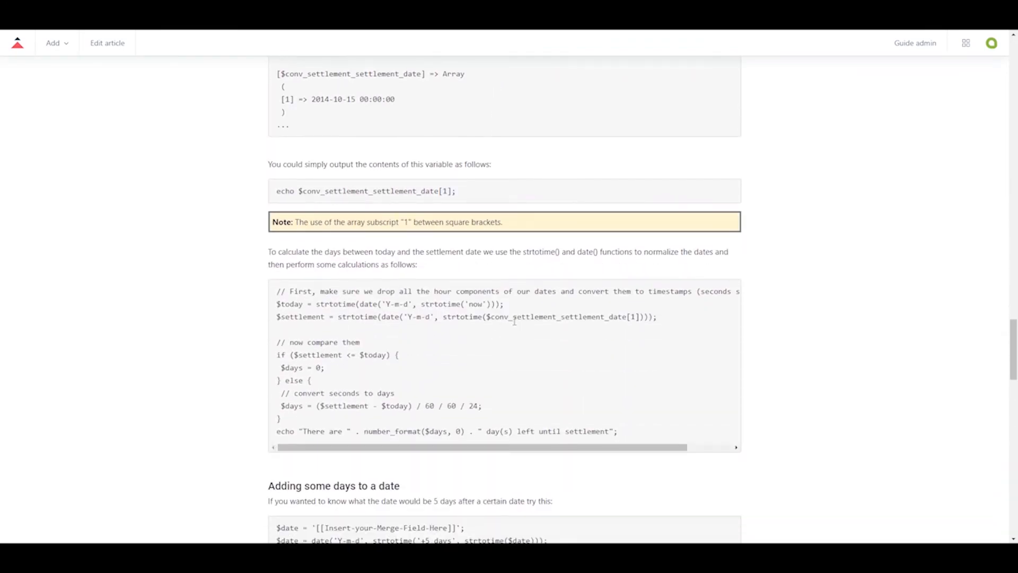
scroll(514, 321, down, 6)
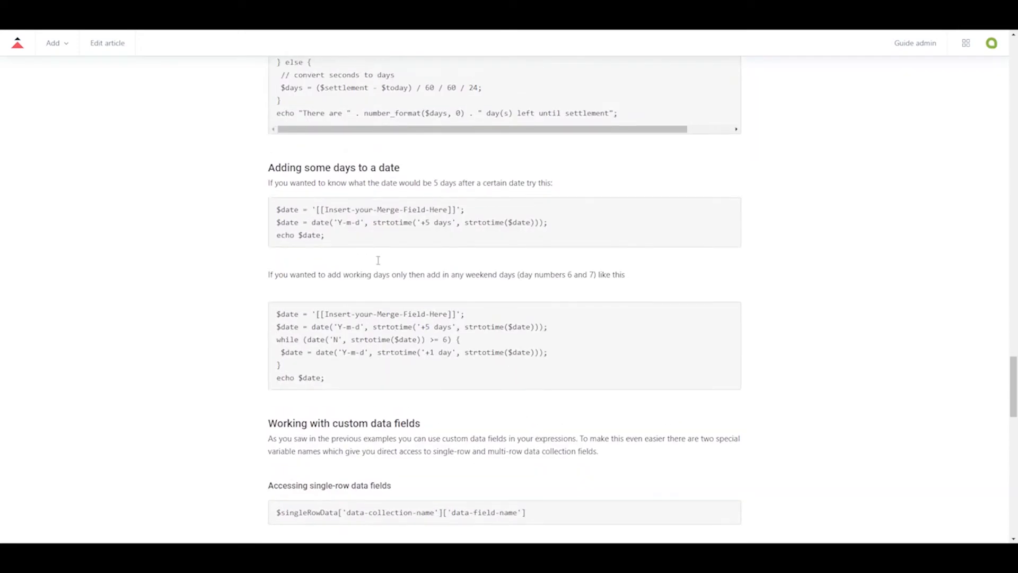
drag(335, 238, 274, 213)
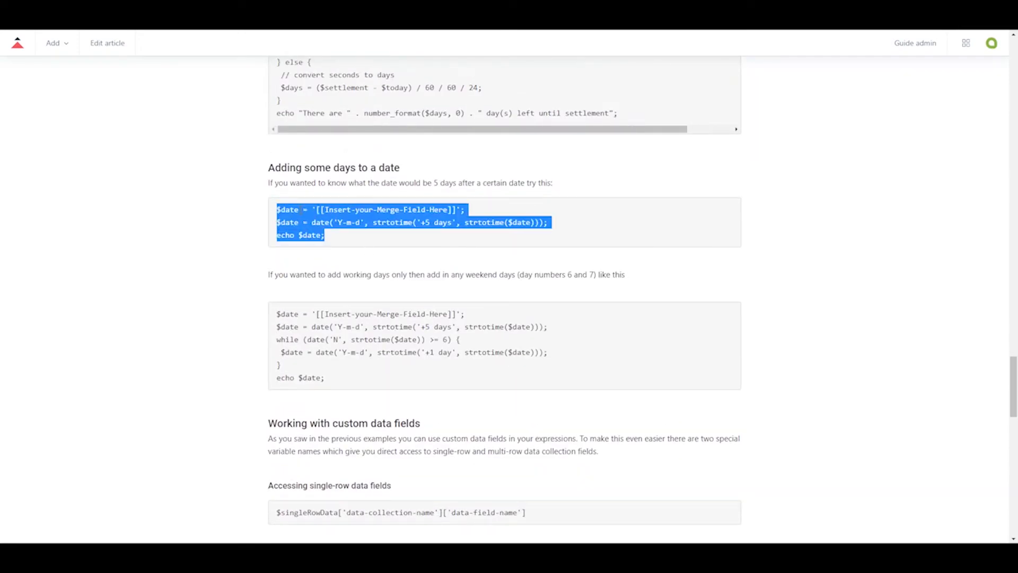
right_click(300, 210)
click(319, 220)
click(522, 16)
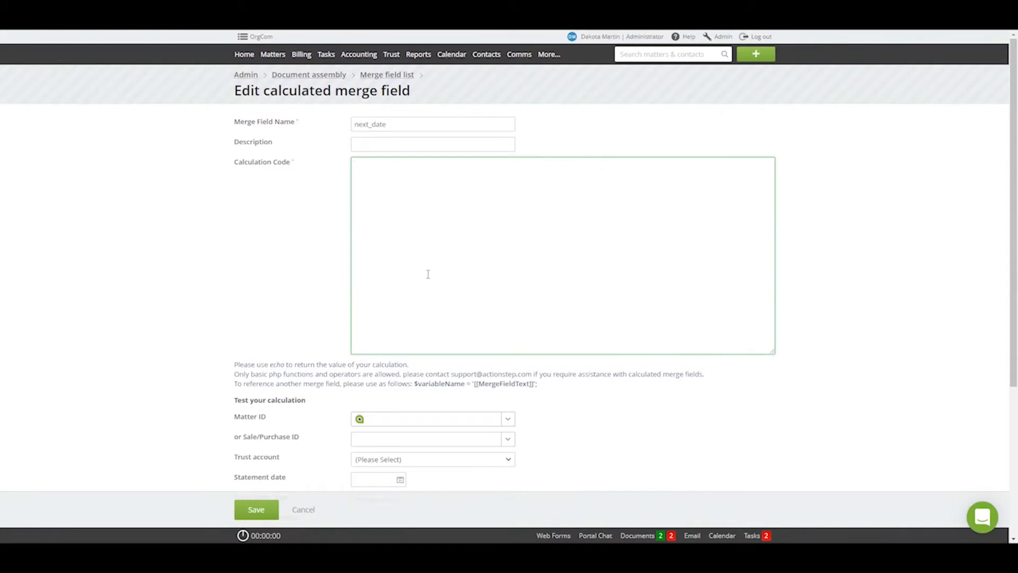
key(ctrl+v)
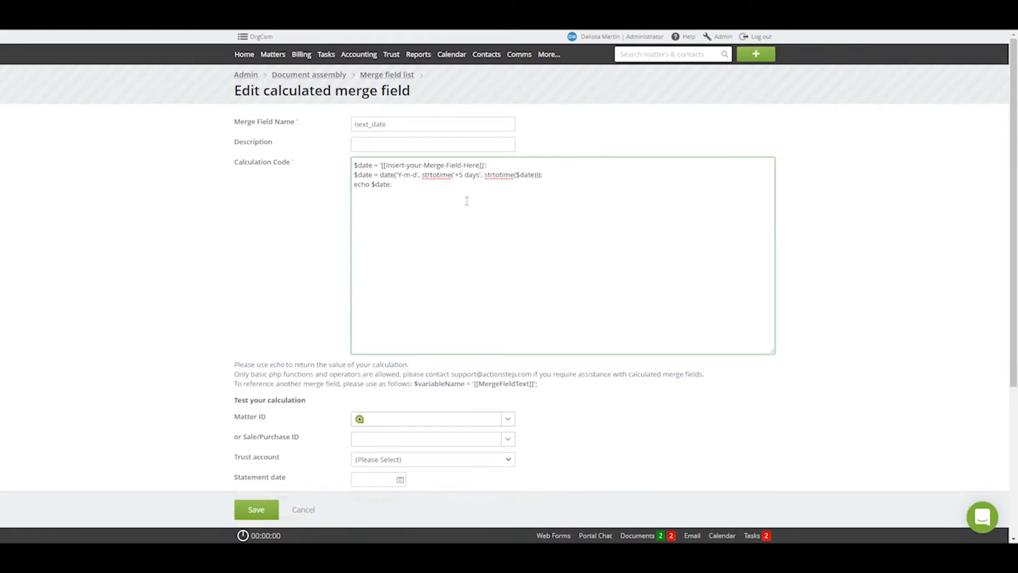
Open the merge field list in the document assembly settings and filter it to the Dates data collection
drag(472, 167, 382, 165)
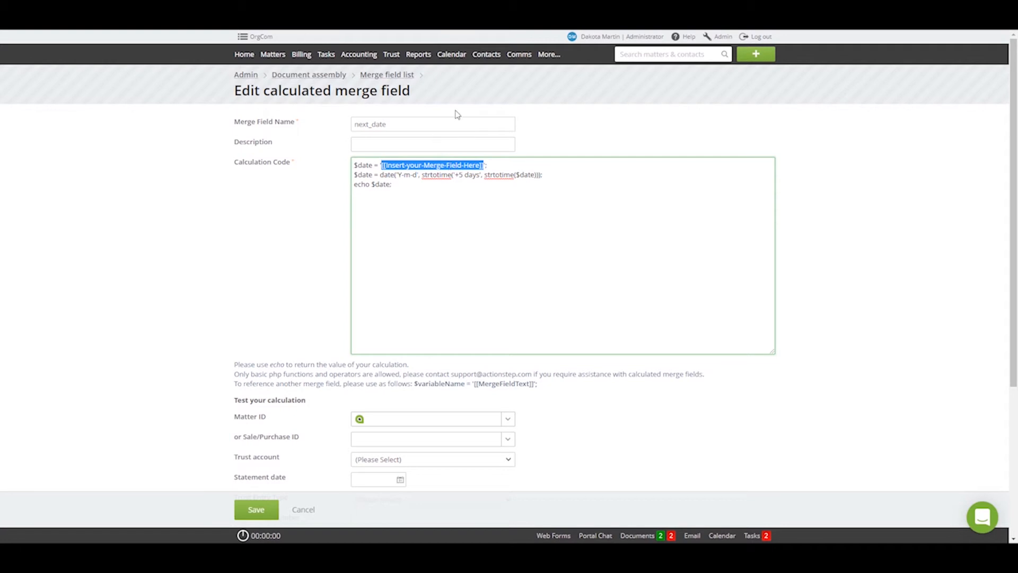
click(720, 37)
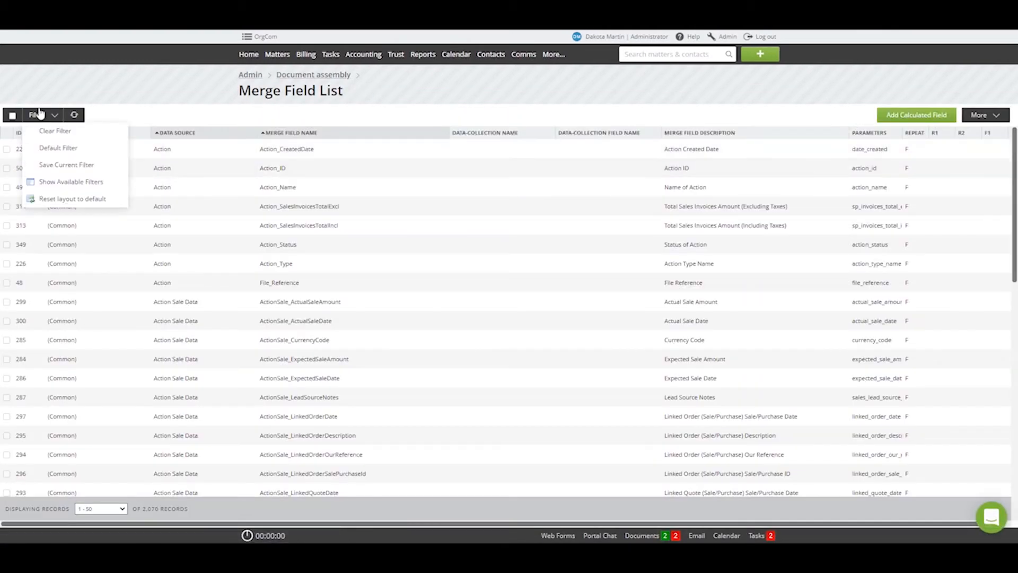
click(40, 114)
click(116, 368)
click(85, 203)
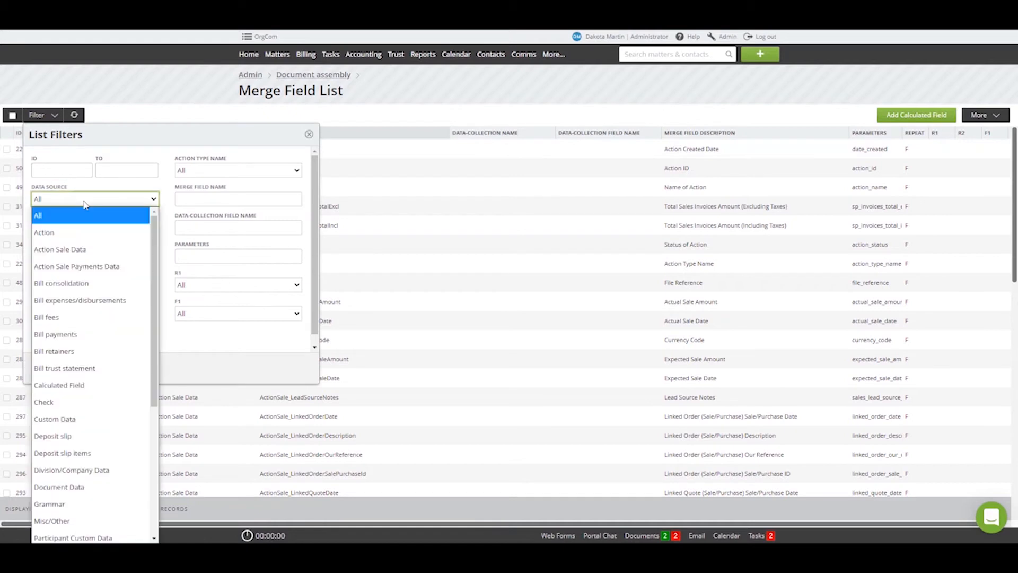
scroll(104, 366, down, 4)
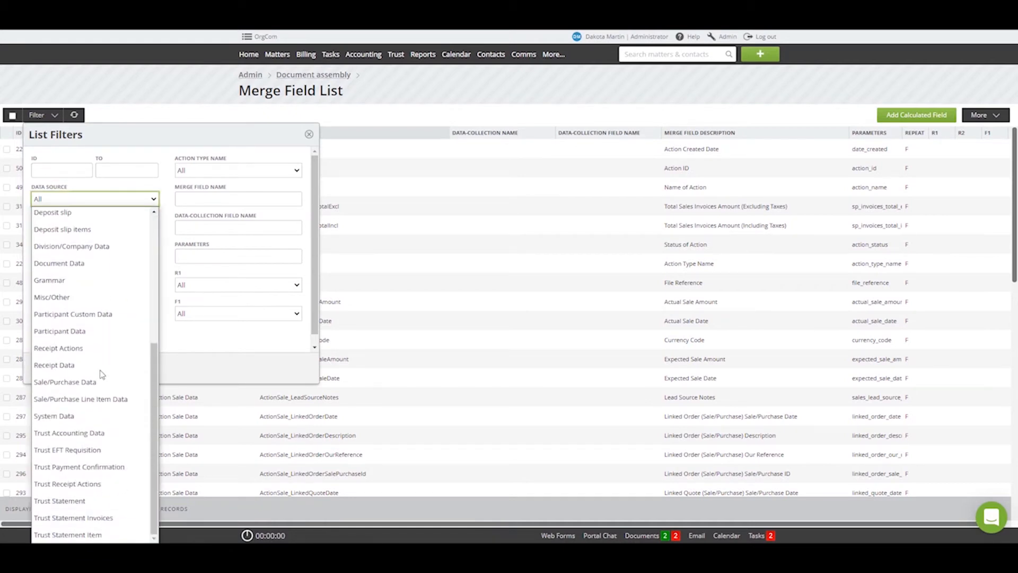
scroll(104, 370, up, 4)
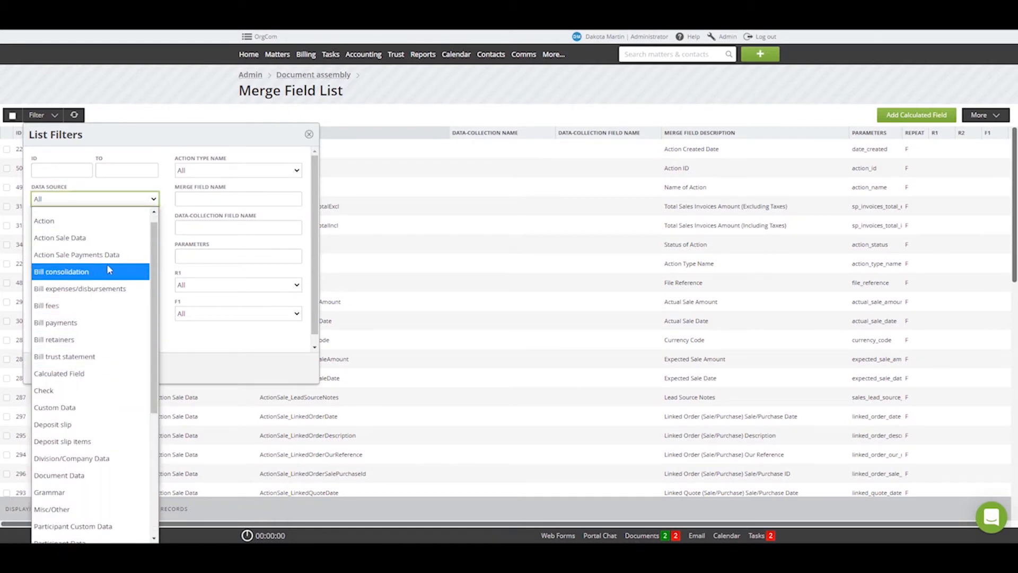
click(173, 294)
click(107, 228)
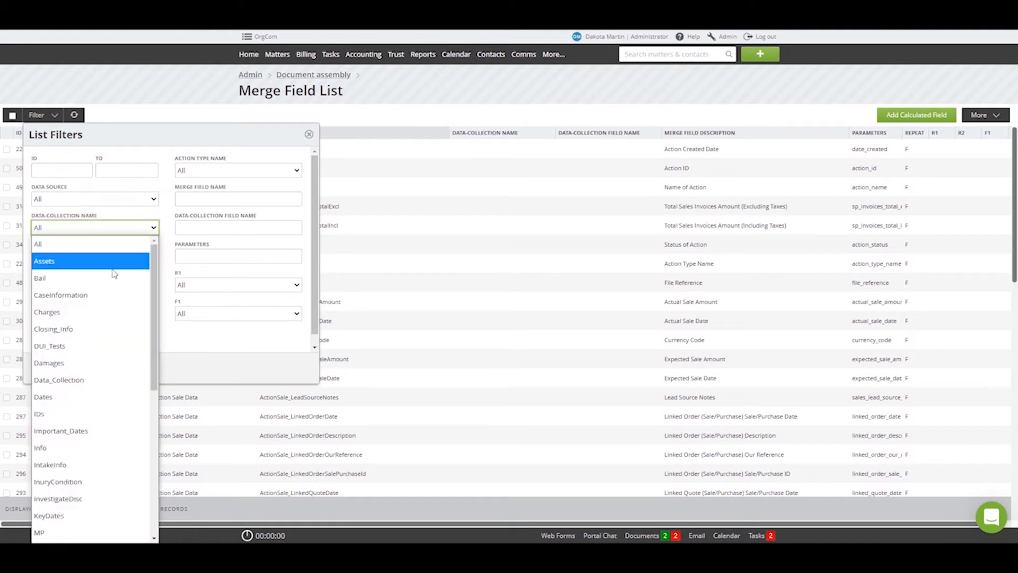
click(108, 363)
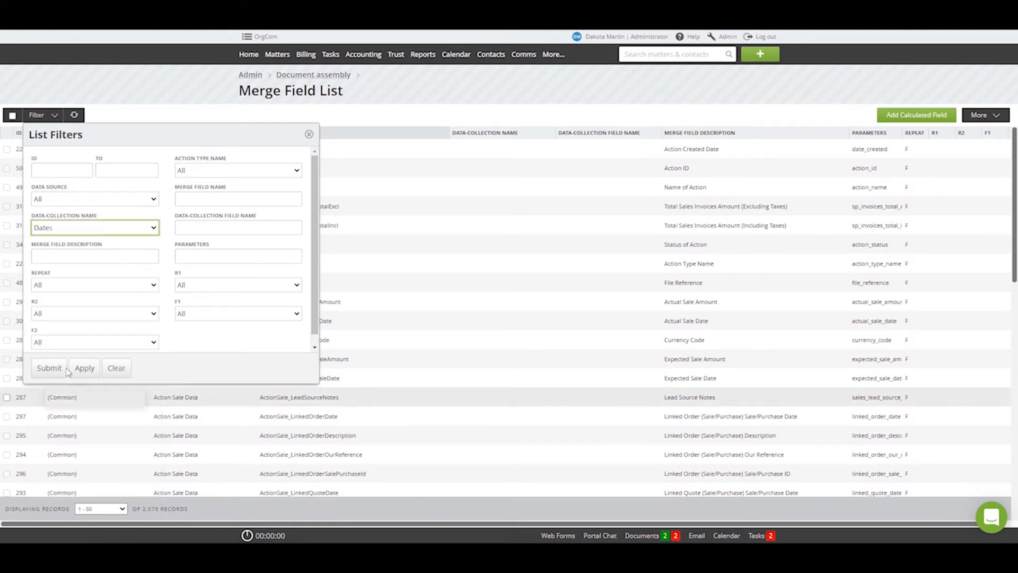
click(51, 366)
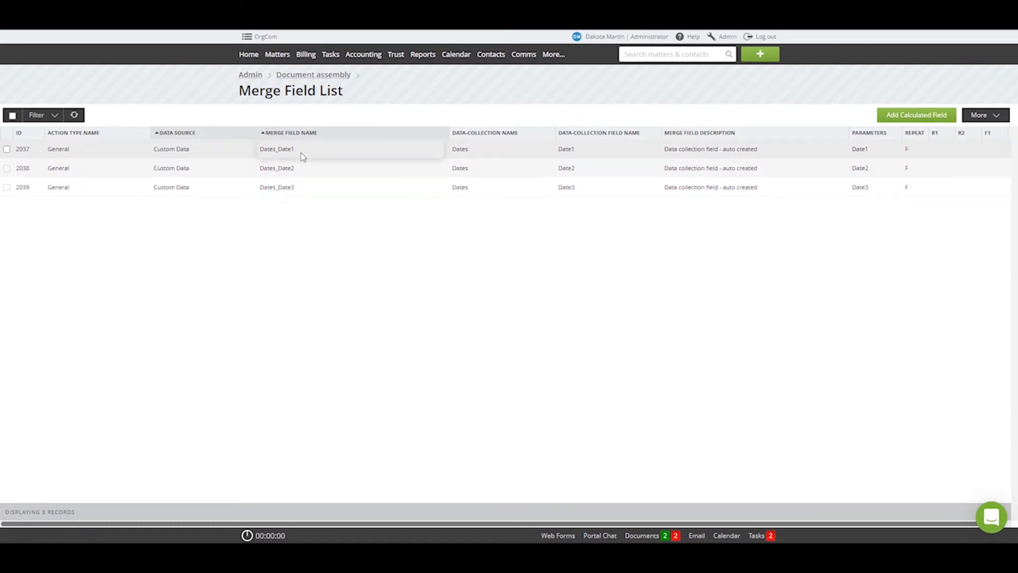
Filter the merge fields to the vehicle_collision_dates data collection and replace the calculation code's placeholder with [[vehicle_collision_dates_date]]
click(37, 114)
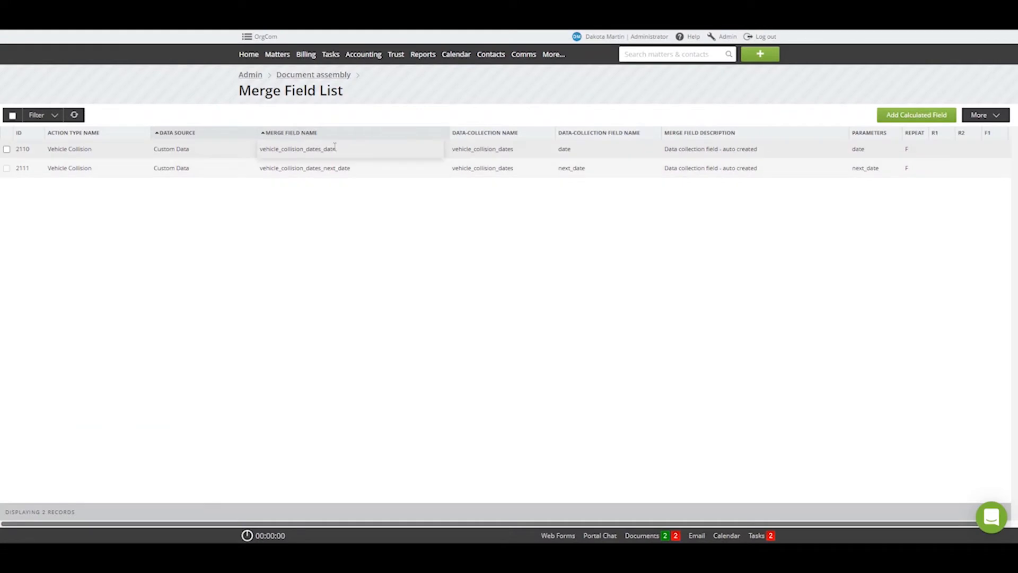
drag(339, 150, 269, 149)
right_click(266, 144)
click(286, 153)
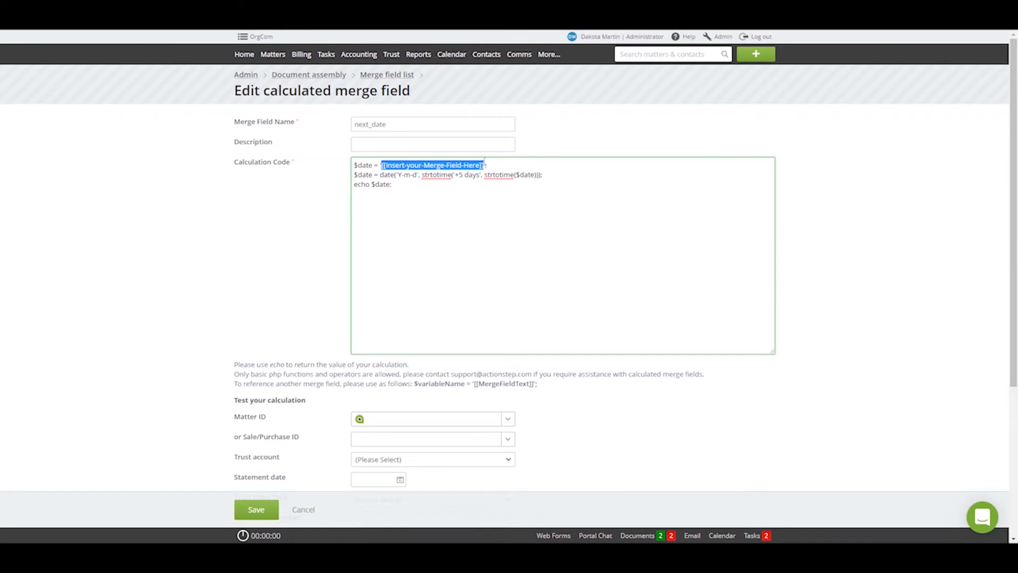
text([[vehicle_collision_dates_date]])
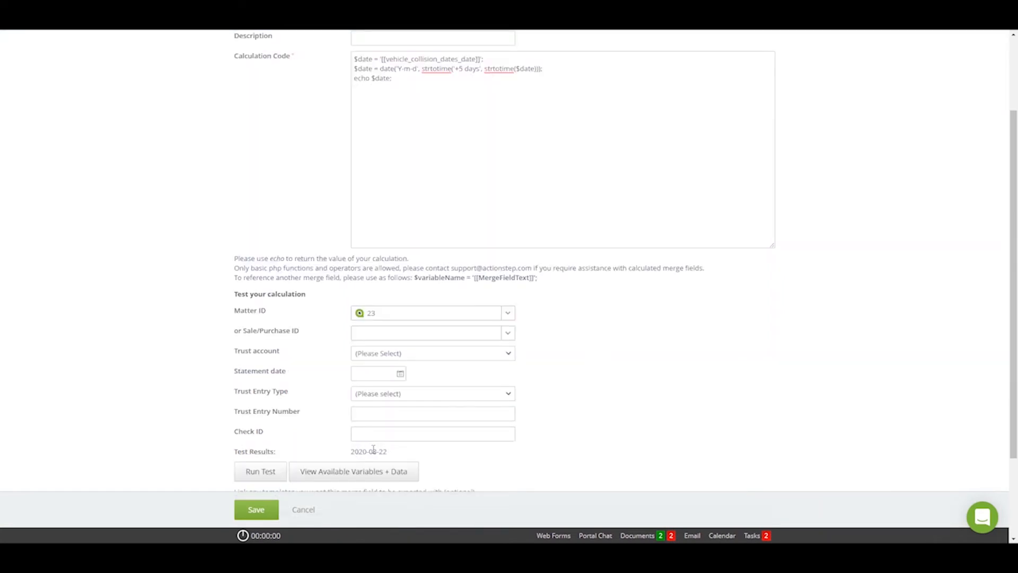
Test the next_date calculation on the test matter, open the next_date data field for editing, and save the calculated merge field
drag(375, 451, 389, 452)
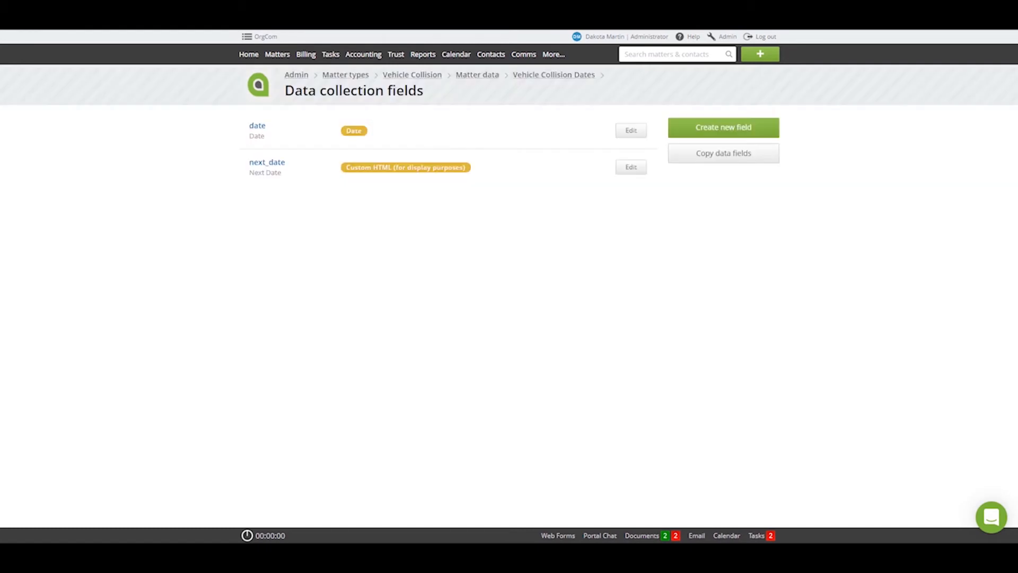
click(631, 168)
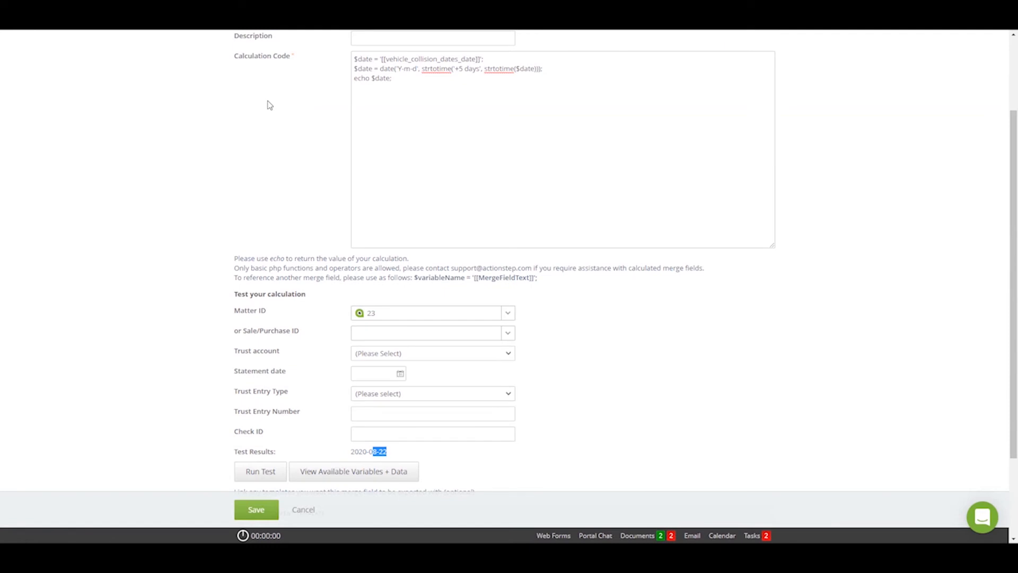
click(265, 510)
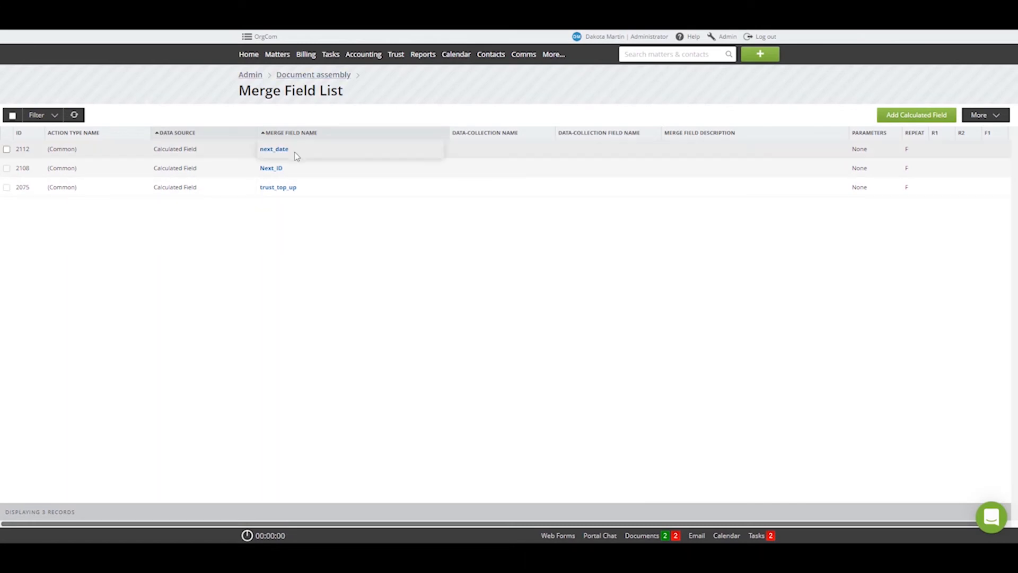
Replace the next_date data field's description with the [[next_date]] merge field, save it, and check Next Date on the test matter
right_click(265, 151)
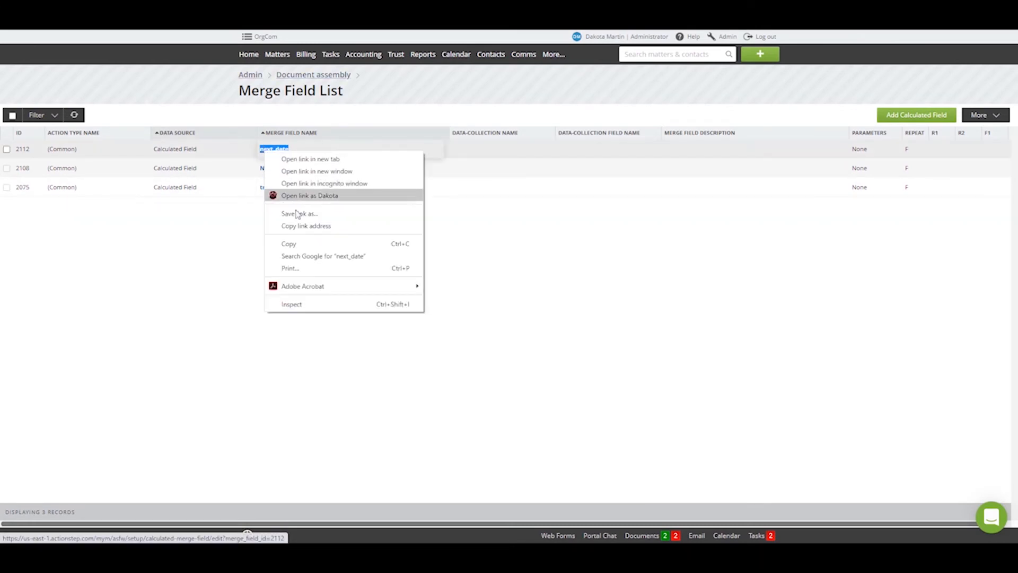
click(297, 245)
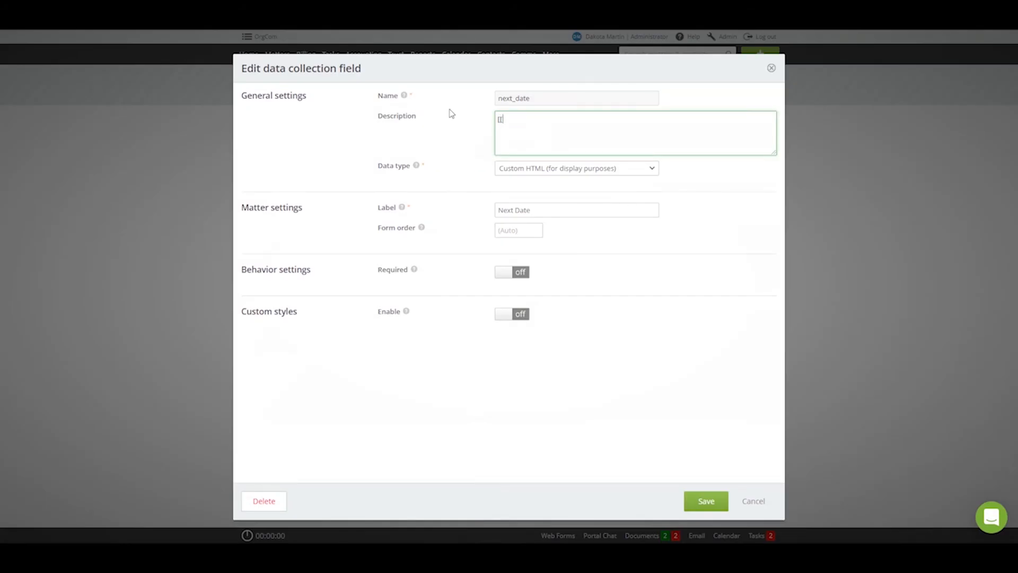
key(ctrl+v)
click(711, 498)
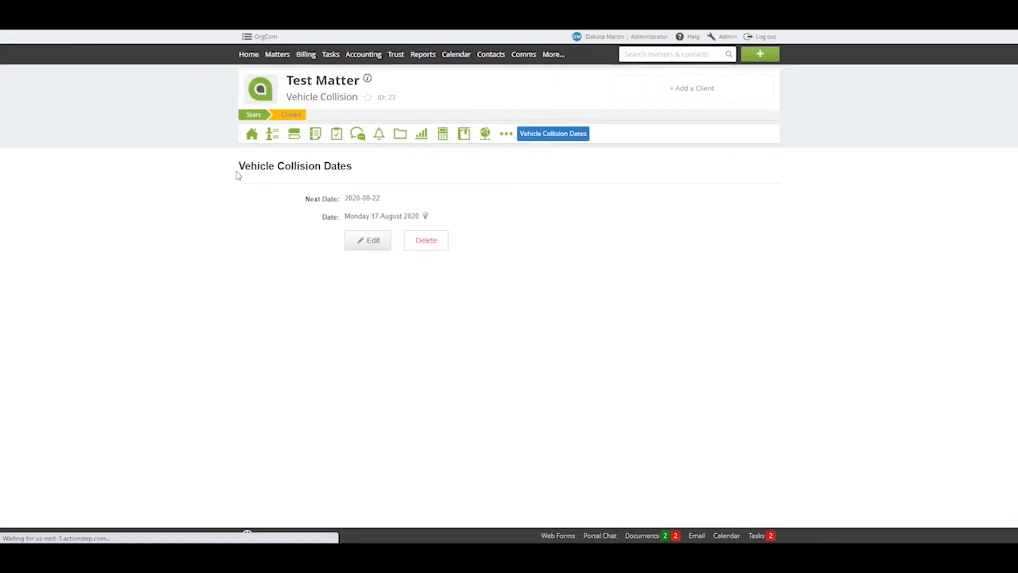
drag(347, 198, 379, 198)
click(403, 199)
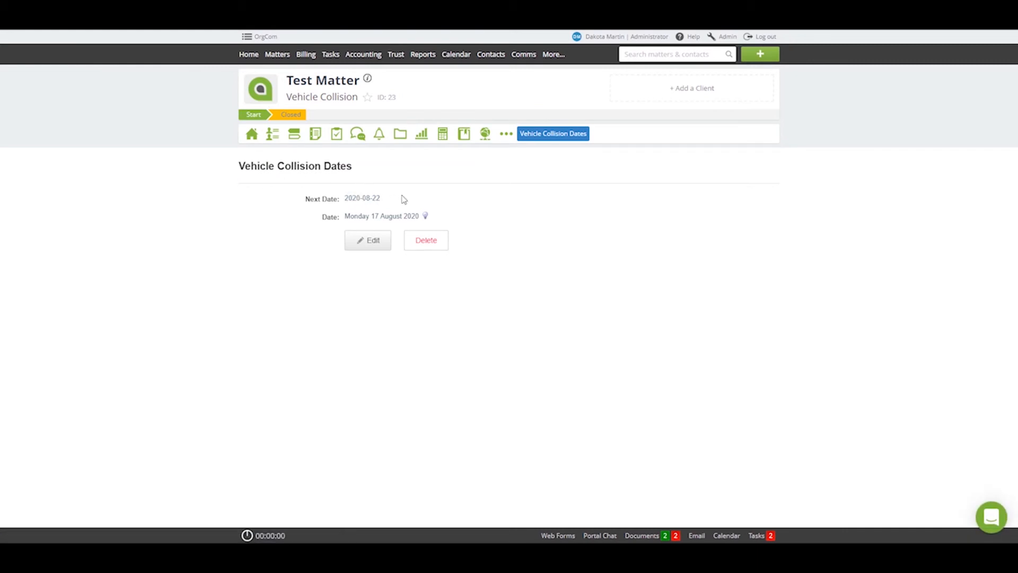
Start a new custom matter list view named Vehicle and make it visible to the Administrator role
click(728, 38)
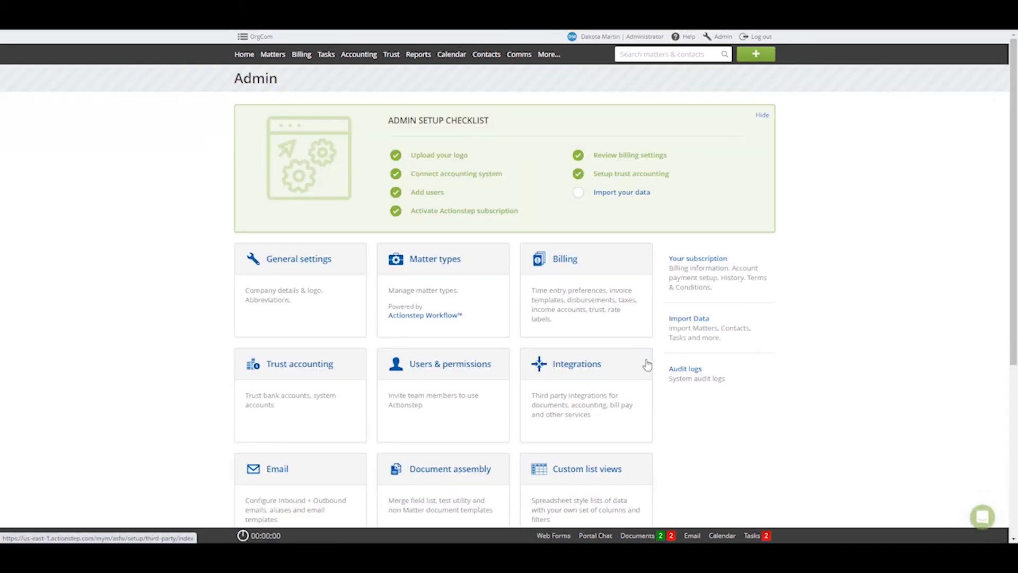
click(647, 499)
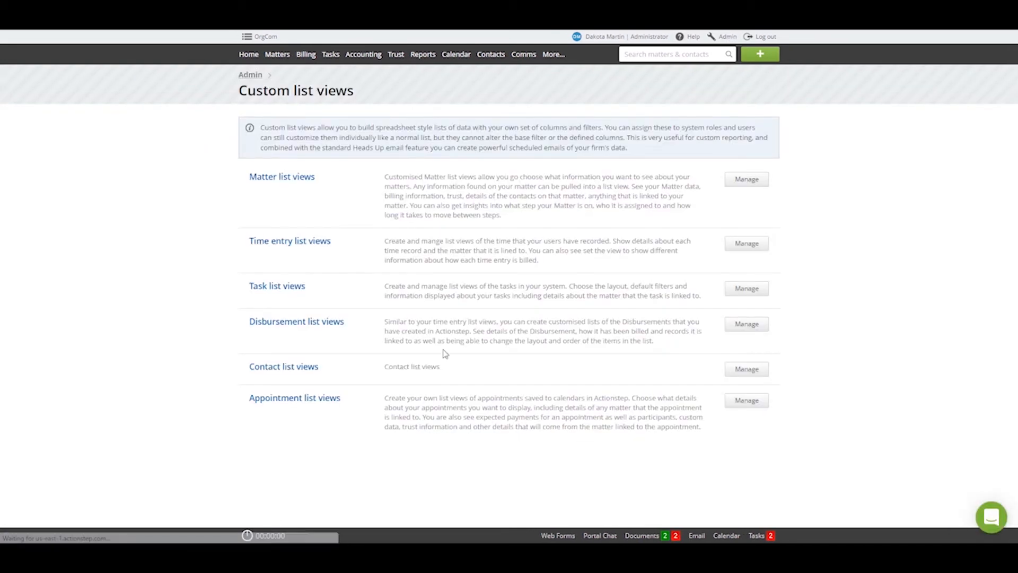
click(296, 180)
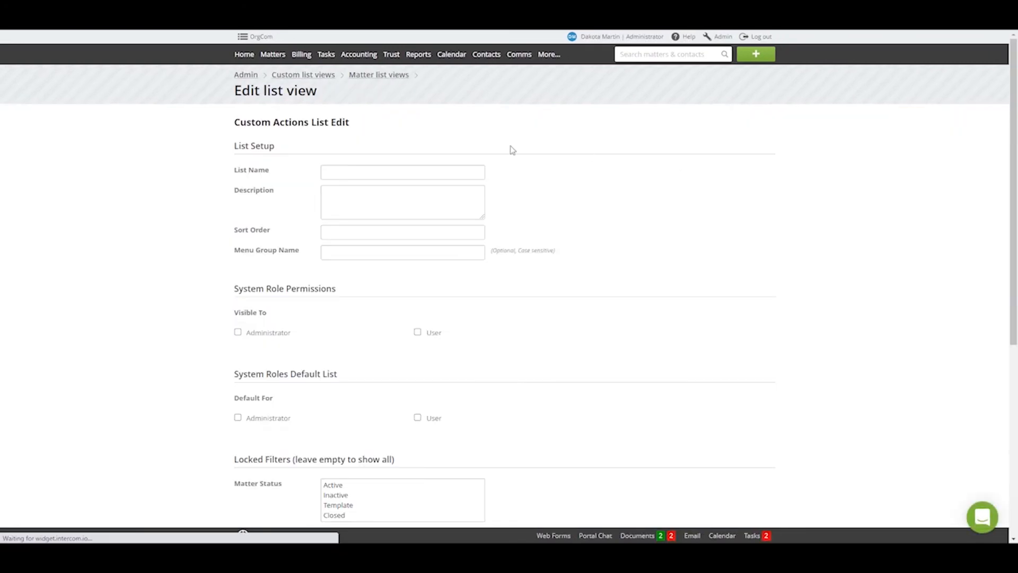
click(413, 171)
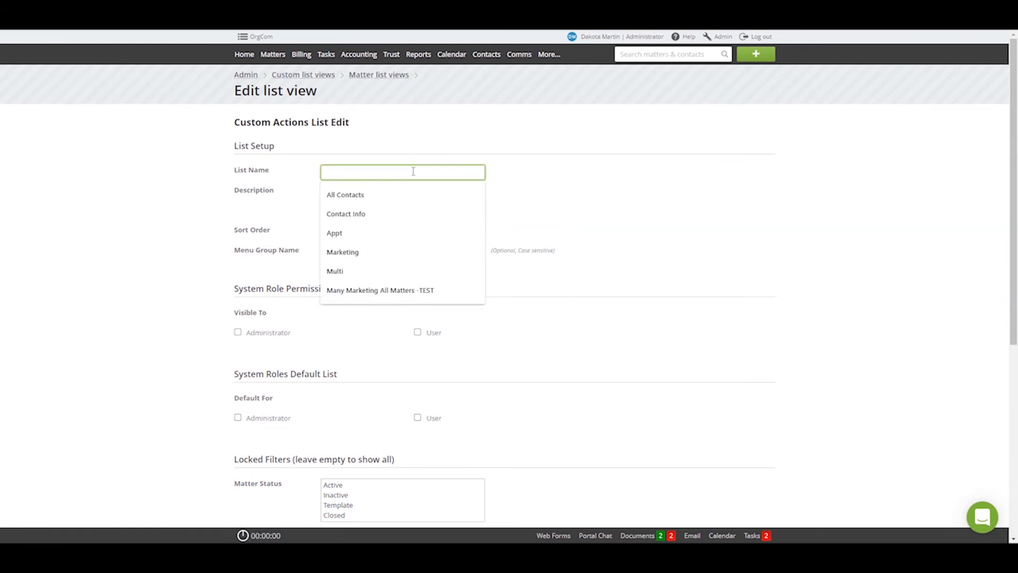
text(Vehicle)
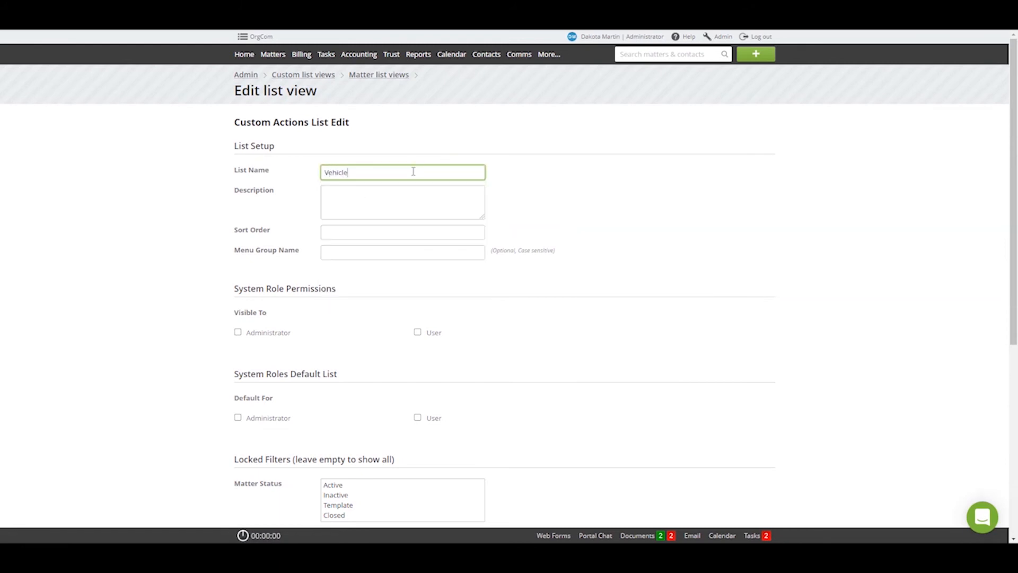
click(254, 334)
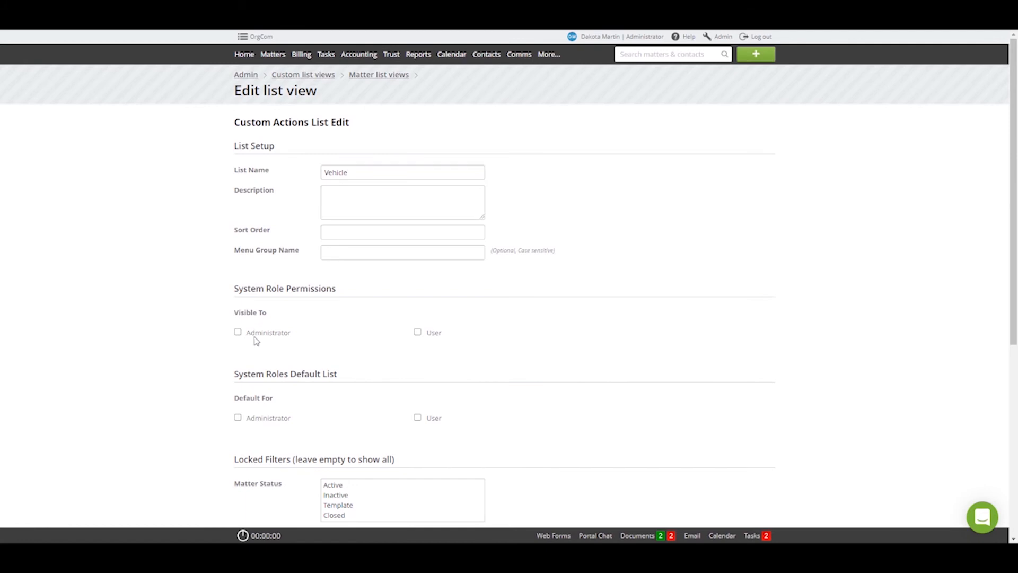
Lock the list view's action type filter to Vehicle Collision and save the view
scroll(375, 383, down, 4)
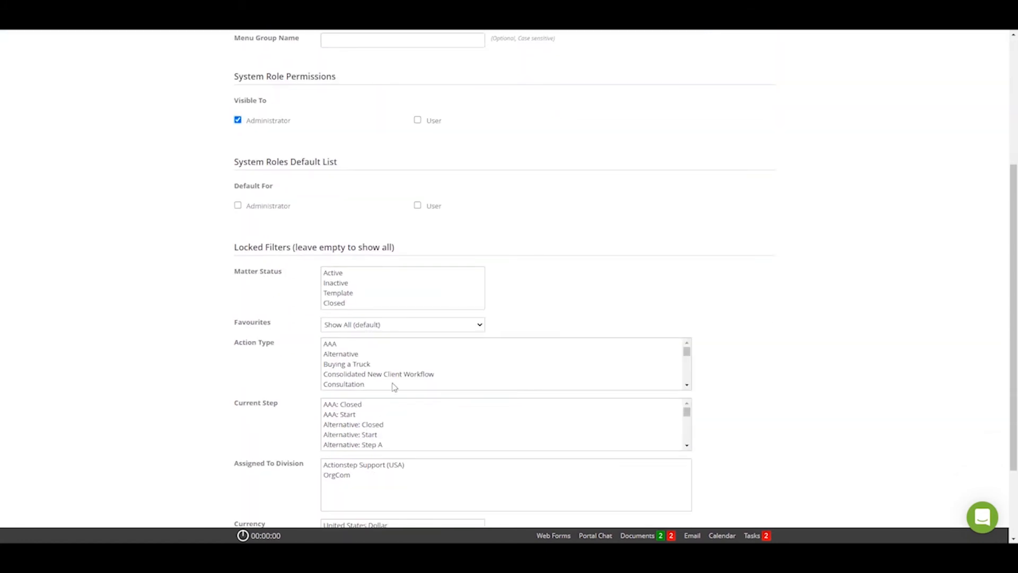
scroll(391, 382, down, 3)
scroll(390, 382, down, 2)
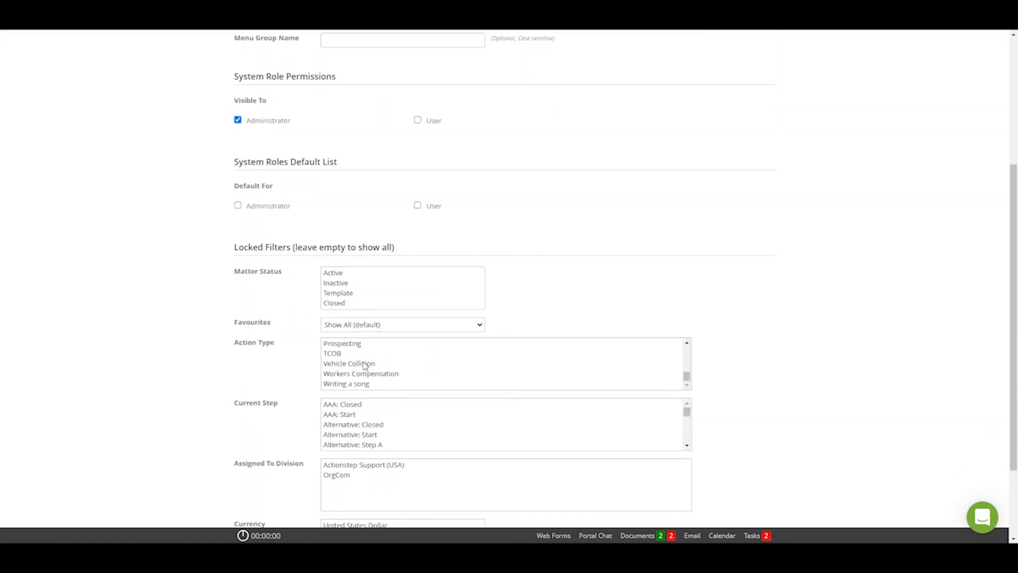
click(366, 364)
scroll(252, 376, down, 2)
click(259, 480)
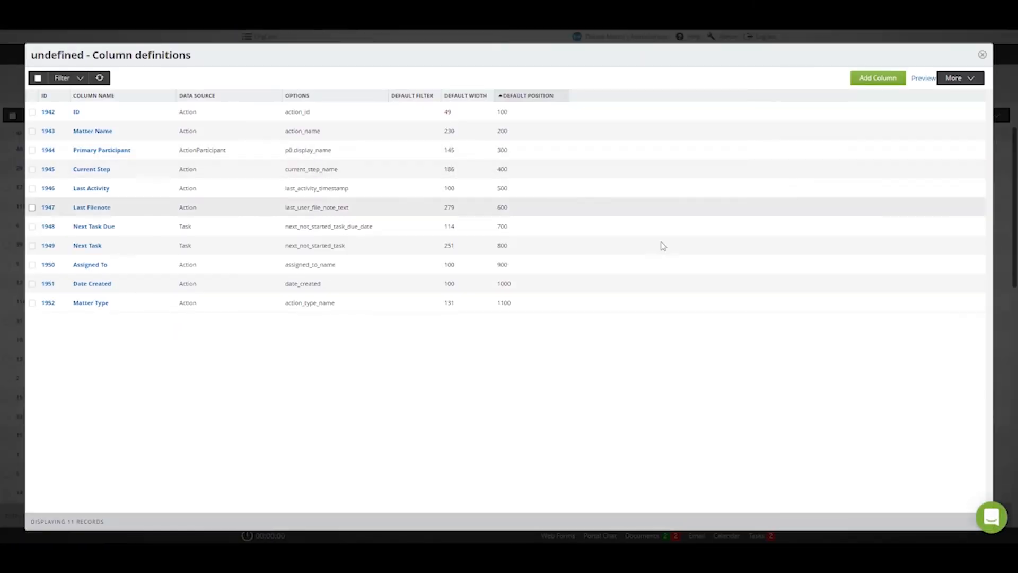
Add a column to the Vehicle list view with the label Next Date and default position 50
click(891, 84)
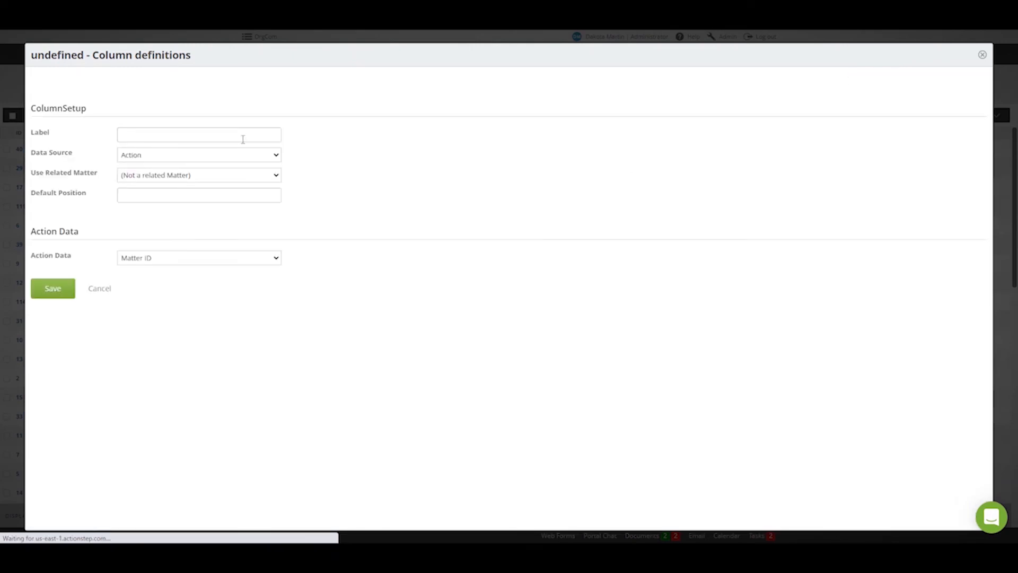
click(166, 196)
text(5)
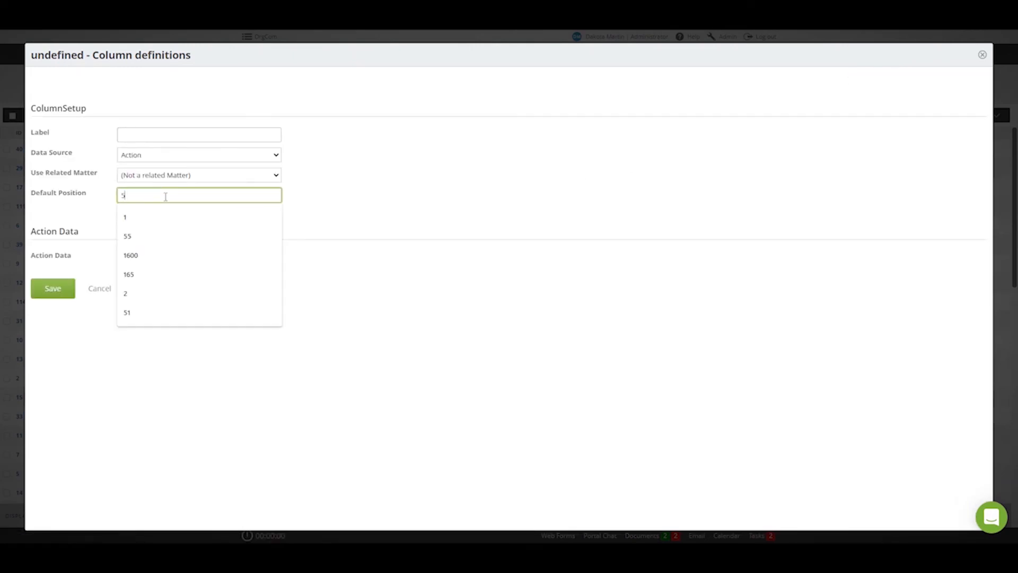
text(0)
click(145, 132)
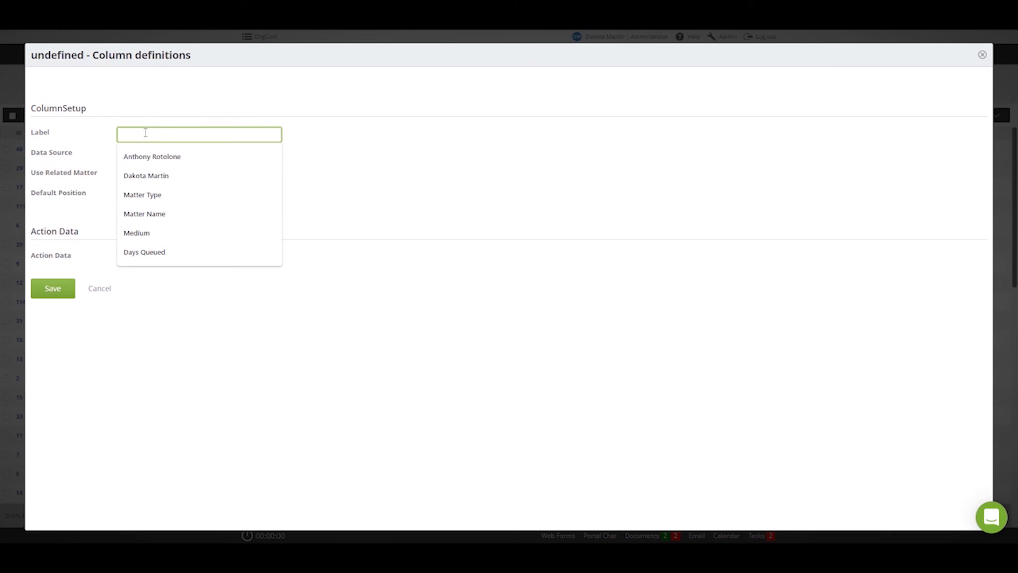
text(Next Date)
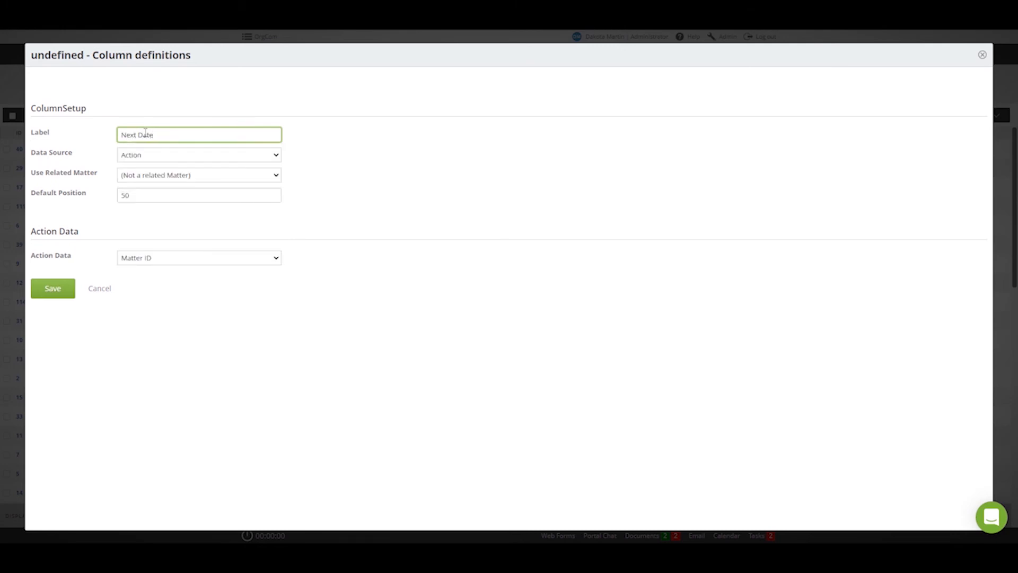
Set the column's data source to Single-Row Custom Action Data with the vehicle_collision_dates: next_date field, and save the column
click(156, 157)
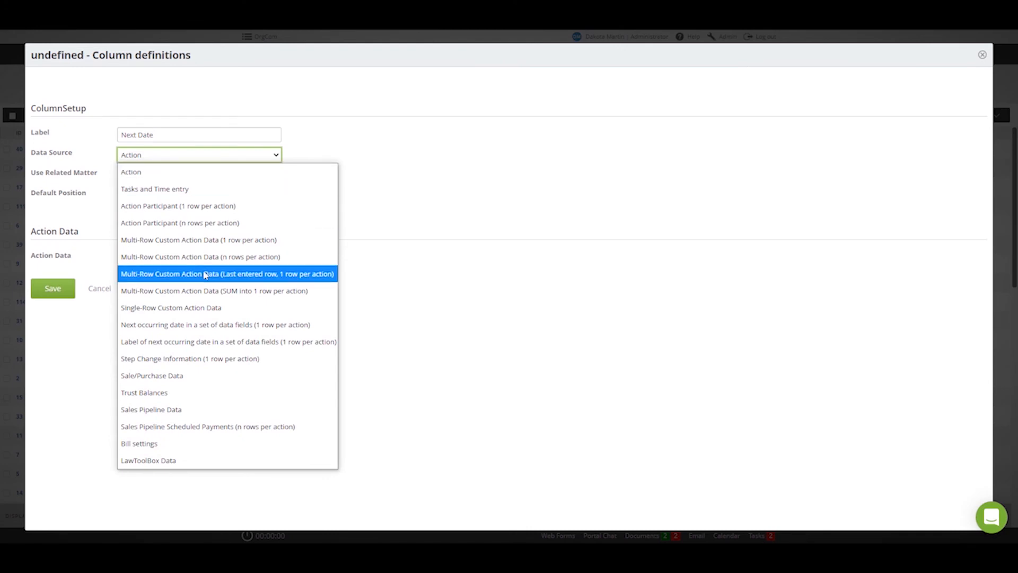
click(202, 308)
click(160, 337)
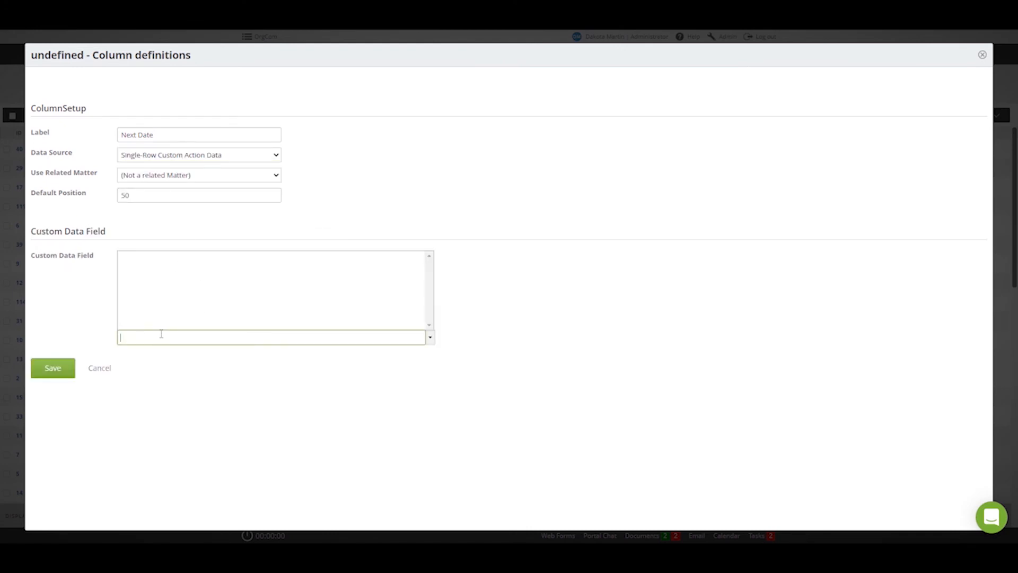
text(next)
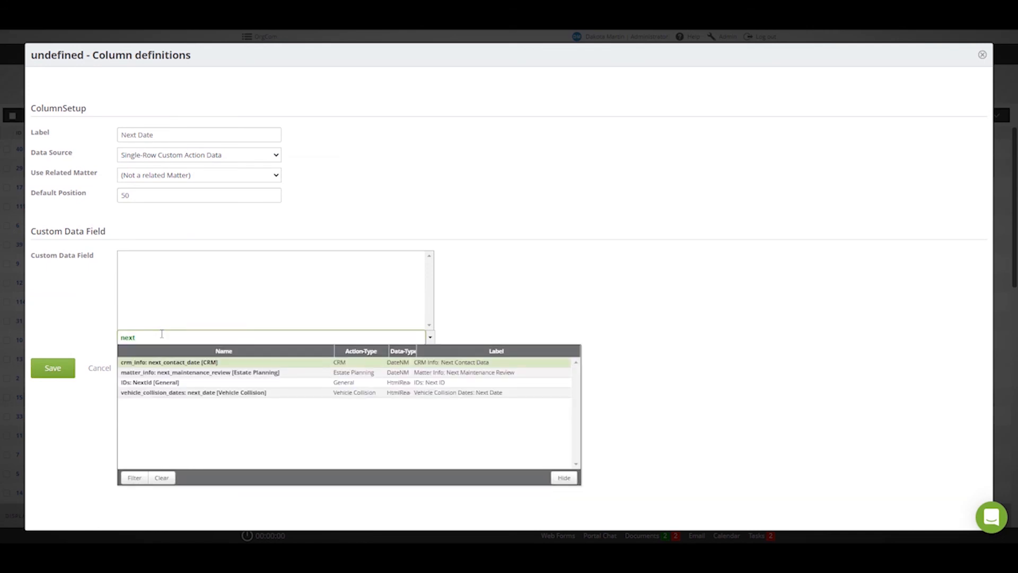
click(183, 393)
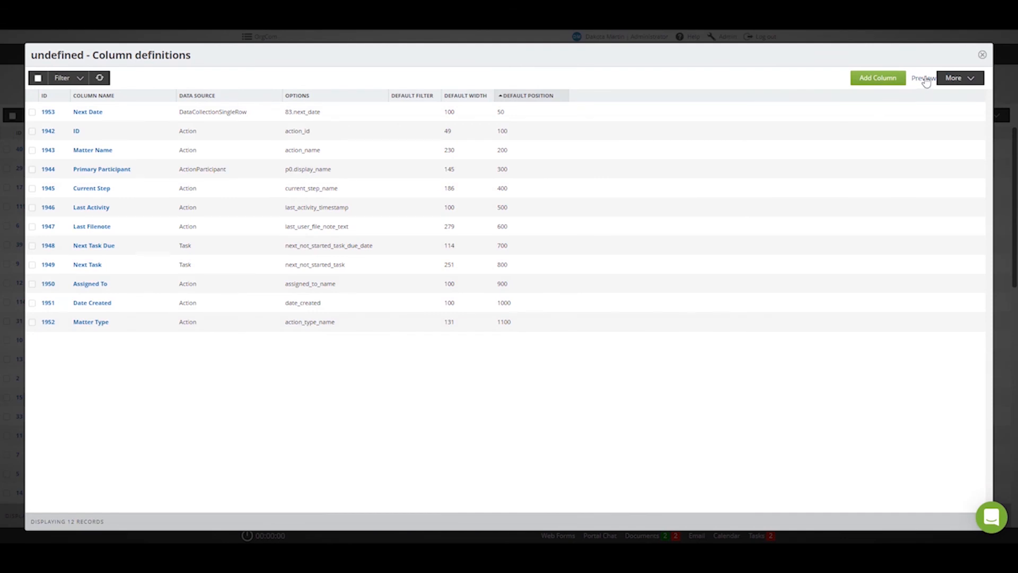
Preview the Vehicle list view and check the Next Date value for Test Matter
click(924, 79)
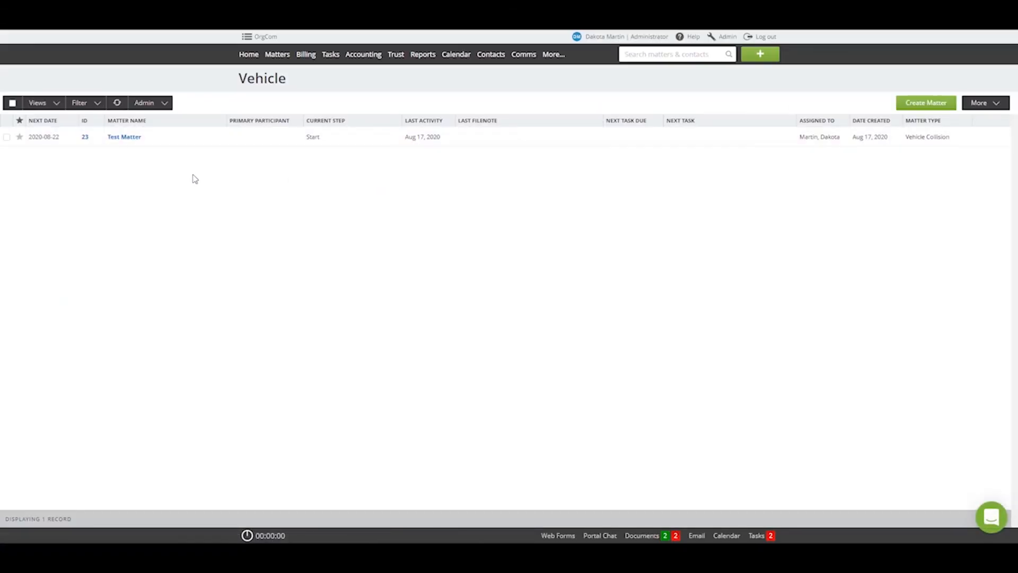
drag(57, 136, 28, 139)
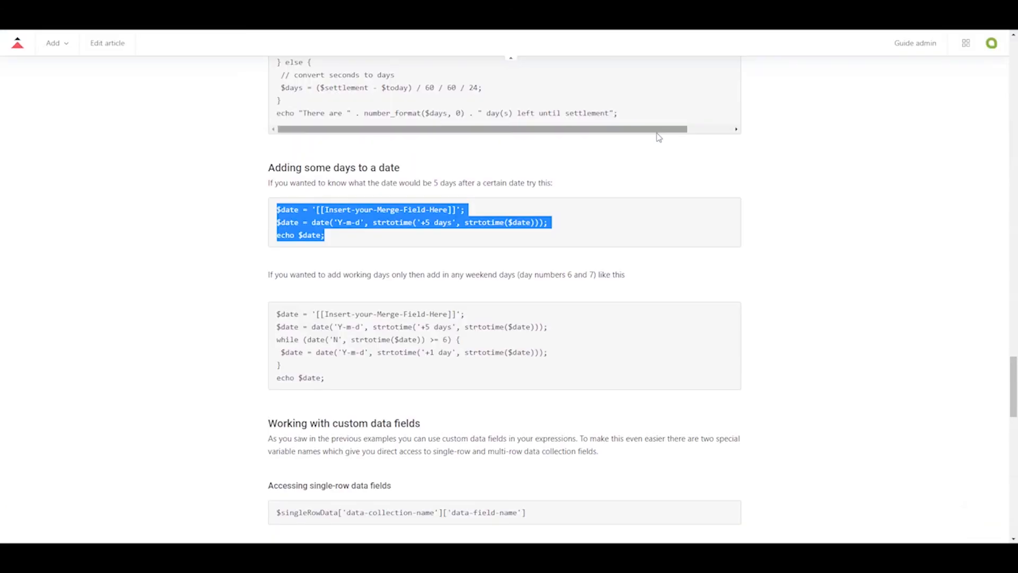
Switch to the calculated merge fields help article and review its working-day, single-row and multi-row data field examples and the document template linking section
click(492, 271)
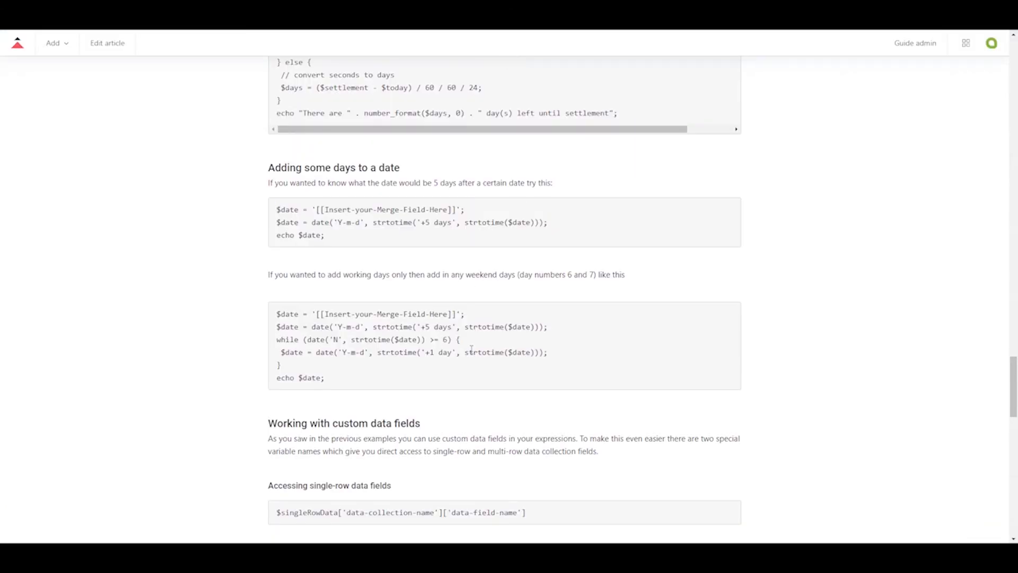
scroll(372, 371, down, 6)
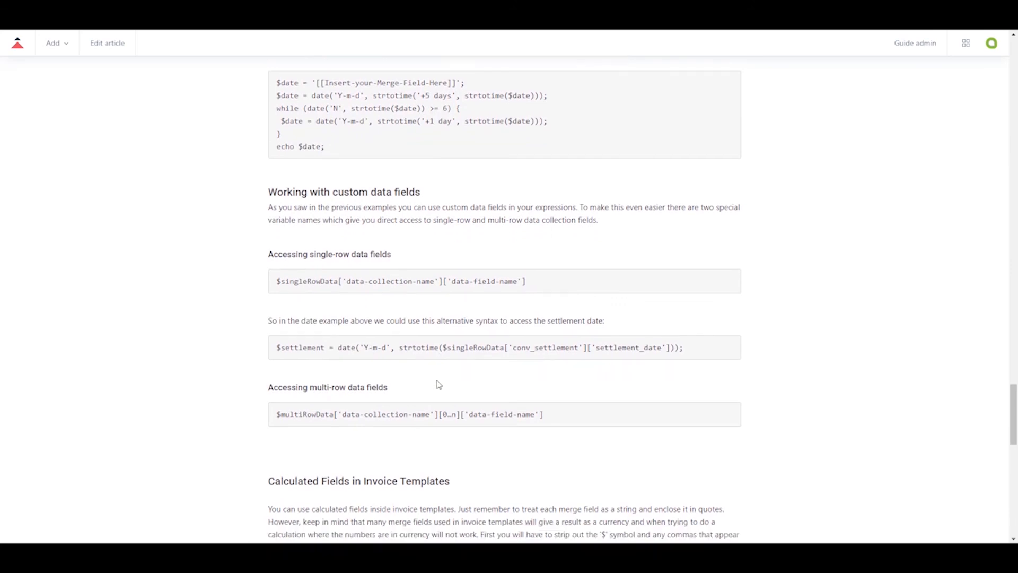
scroll(439, 385, down, 2)
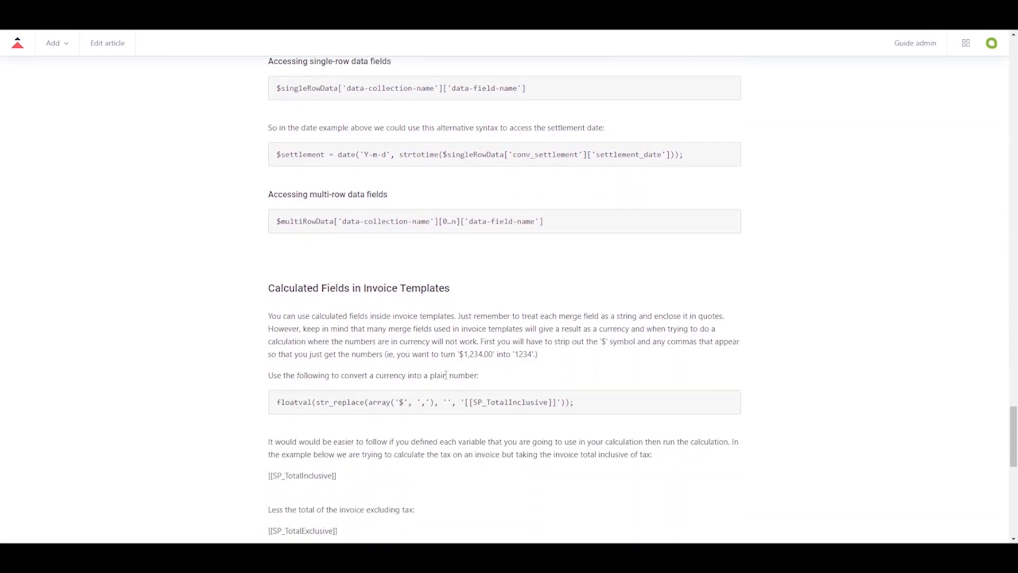
drag(544, 223, 460, 235)
click(480, 225)
drag(551, 225, 463, 232)
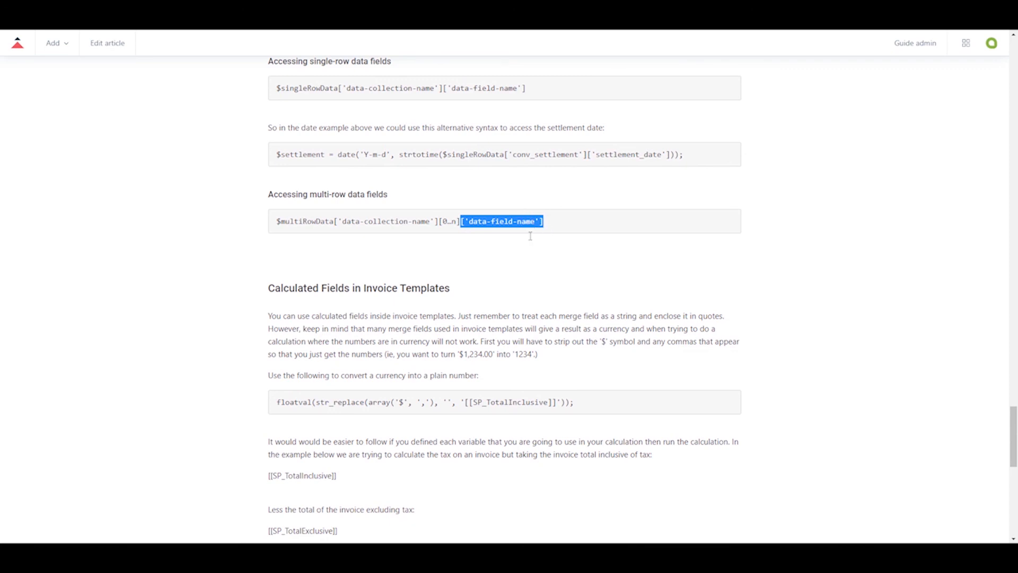
scroll(541, 305, up, 20)
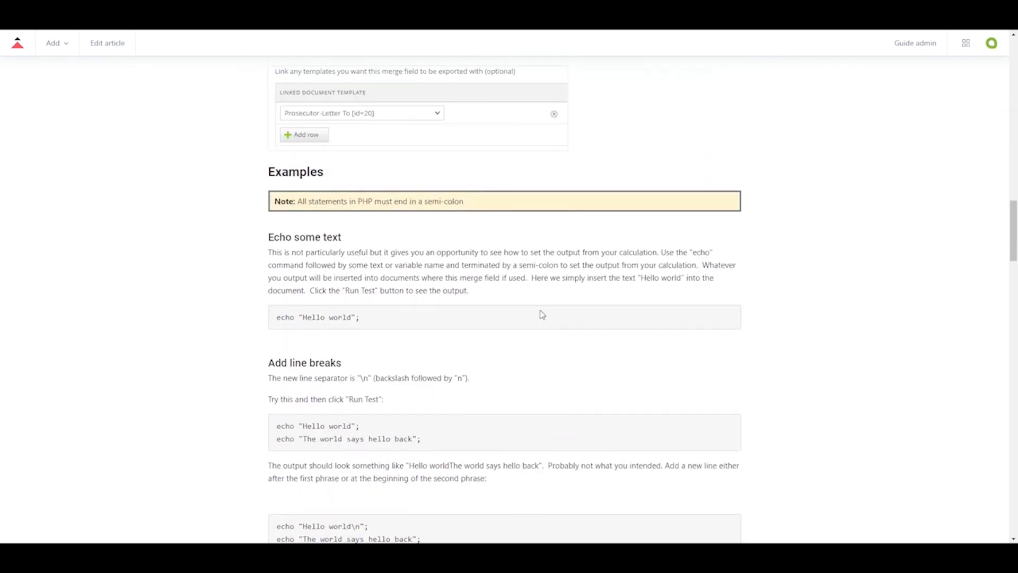
scroll(556, 313, up, 5)
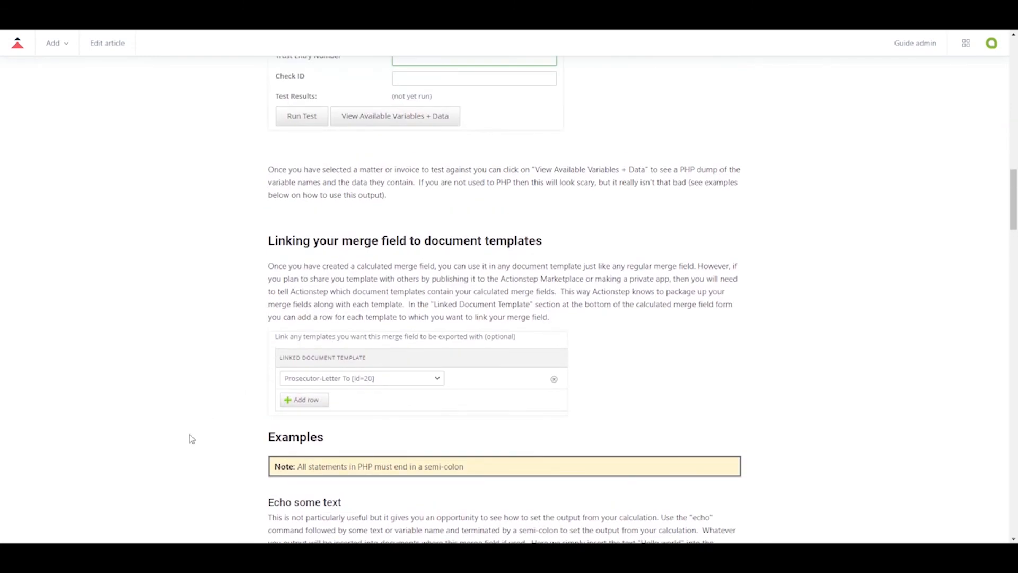